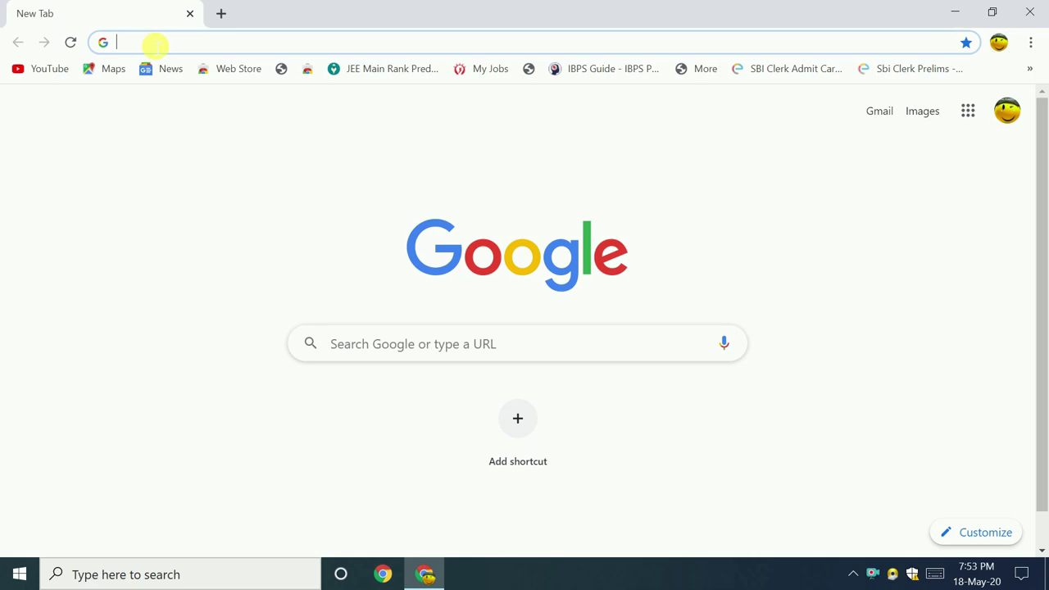
- Enter the NSDL online services address in Chrome and load the Online PAN application page
text(ww)
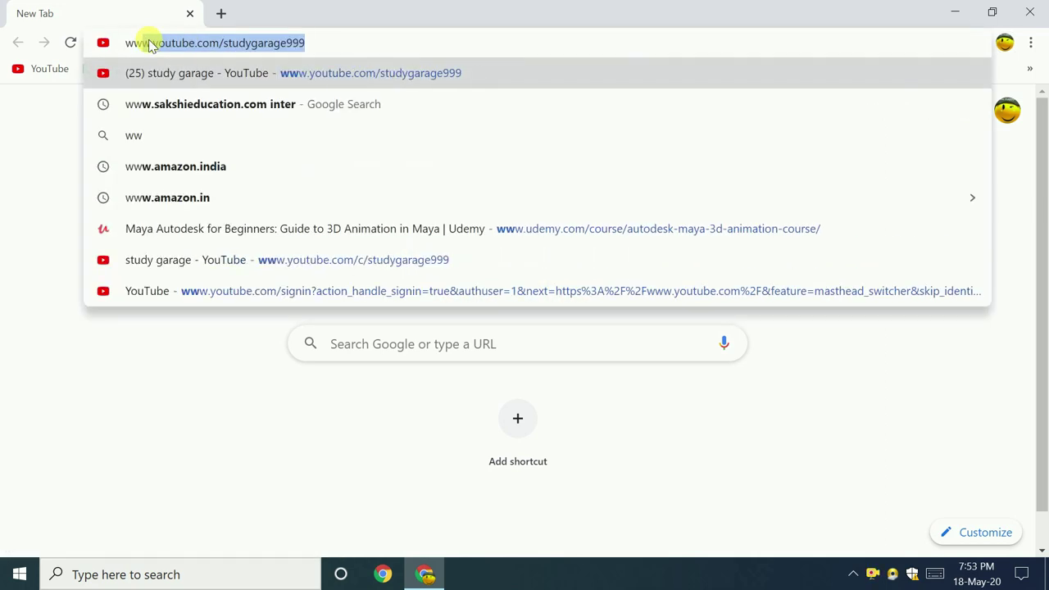
text(.)
key(BackSpace)
key(BackSpace)
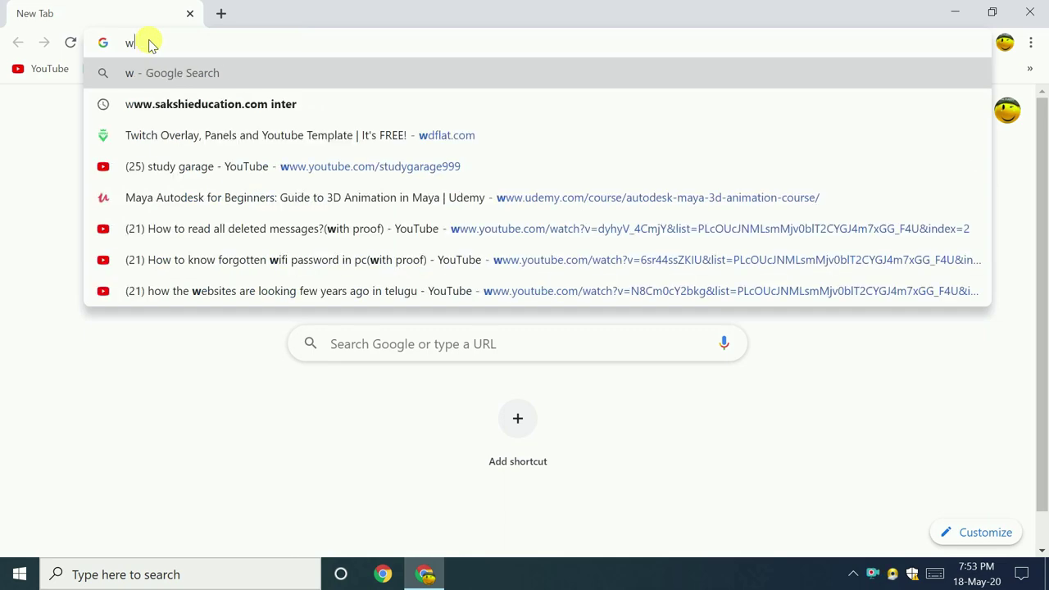
text(ww.o)
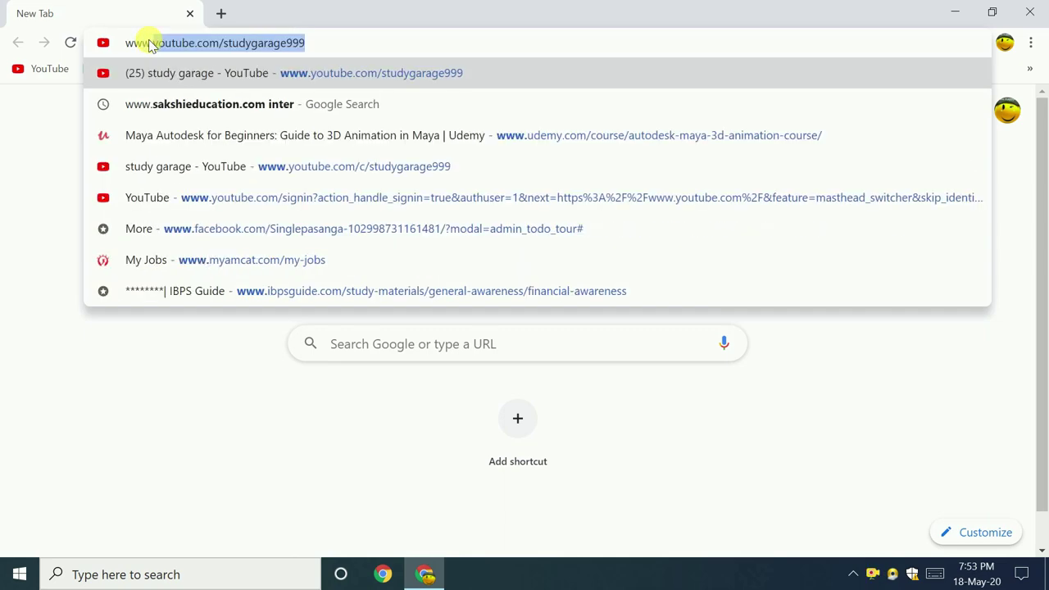
text(nli)
click(183, 171)
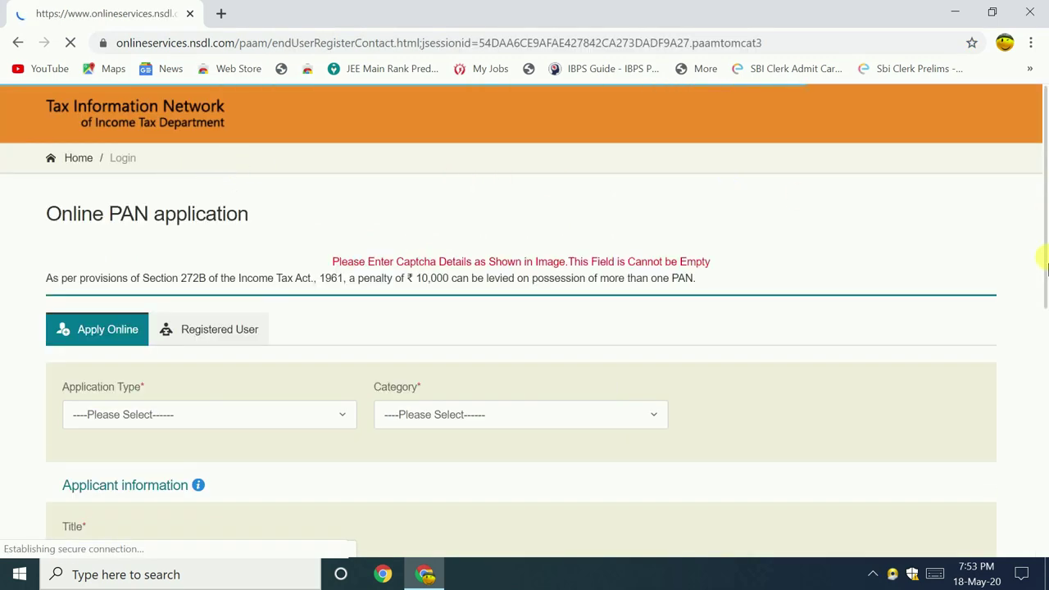
- Set Application Type to 'Changes or Correction in existing PAN Data' and Category to INDIVIDUAL
mouse_move(1043, 244)
mouse_down()
mouse_move(1045, 373)
mouse_move(1034, 262)
mouse_up()
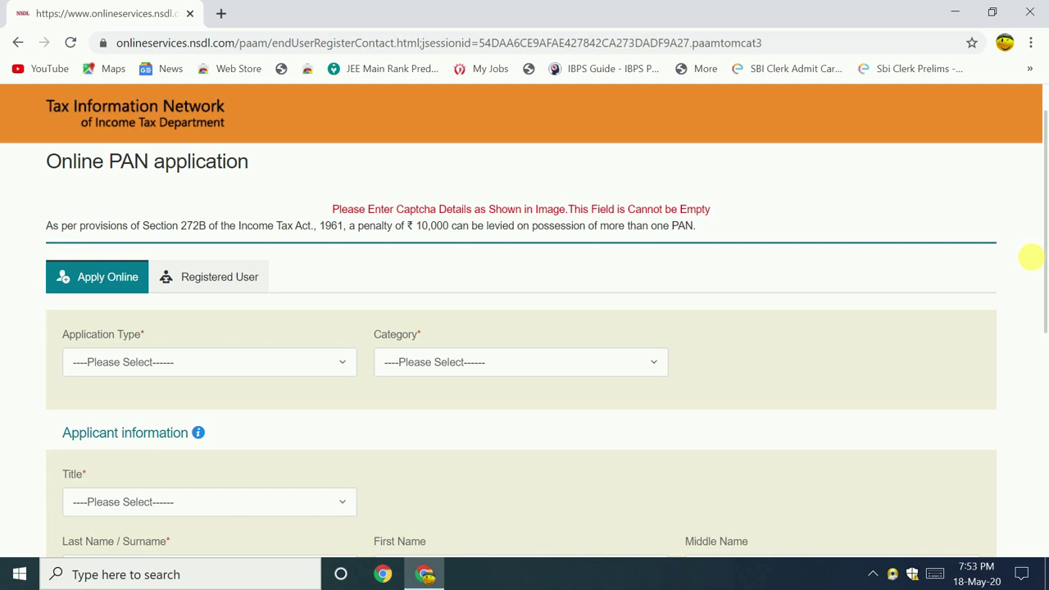
scroll(320, 274, down, 1)
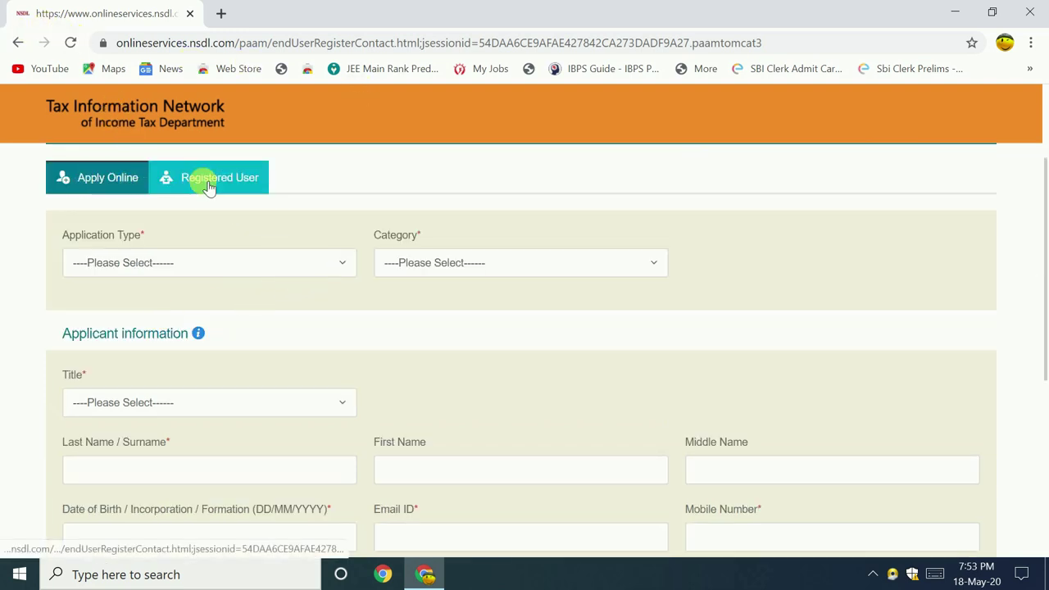
click(350, 268)
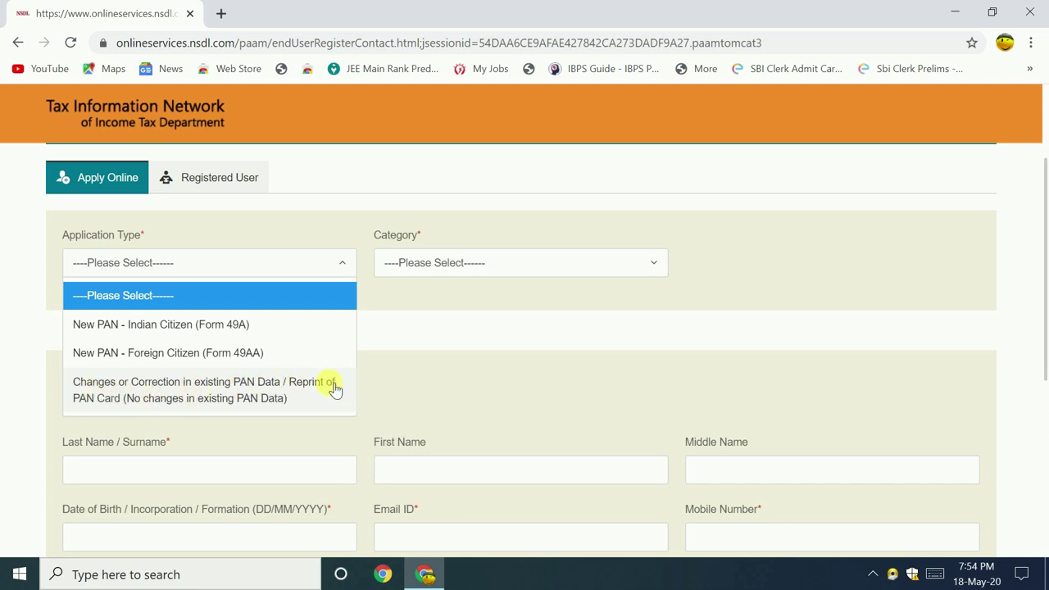
click(186, 393)
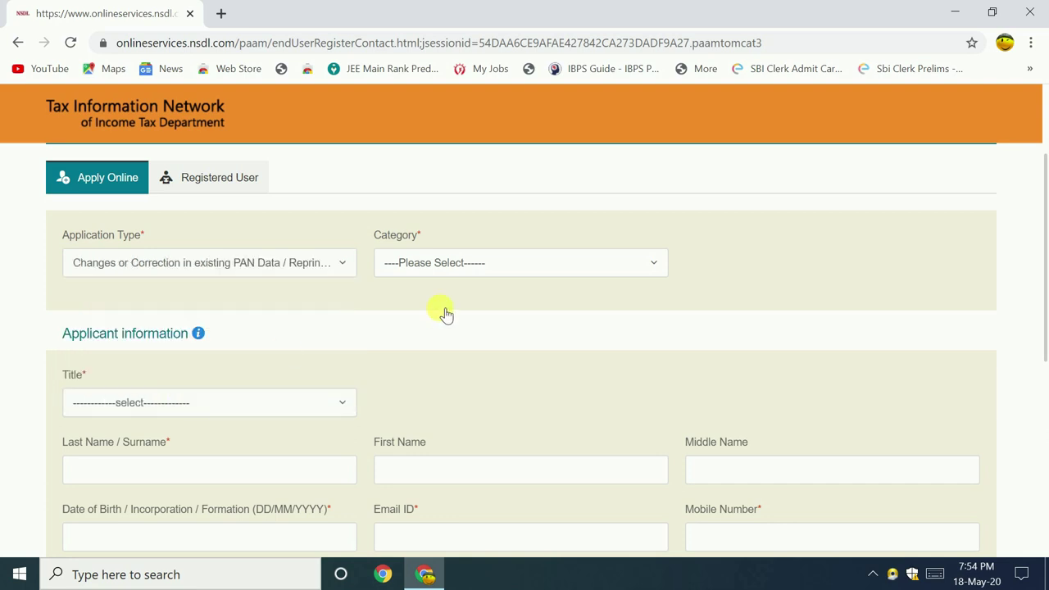
click(529, 262)
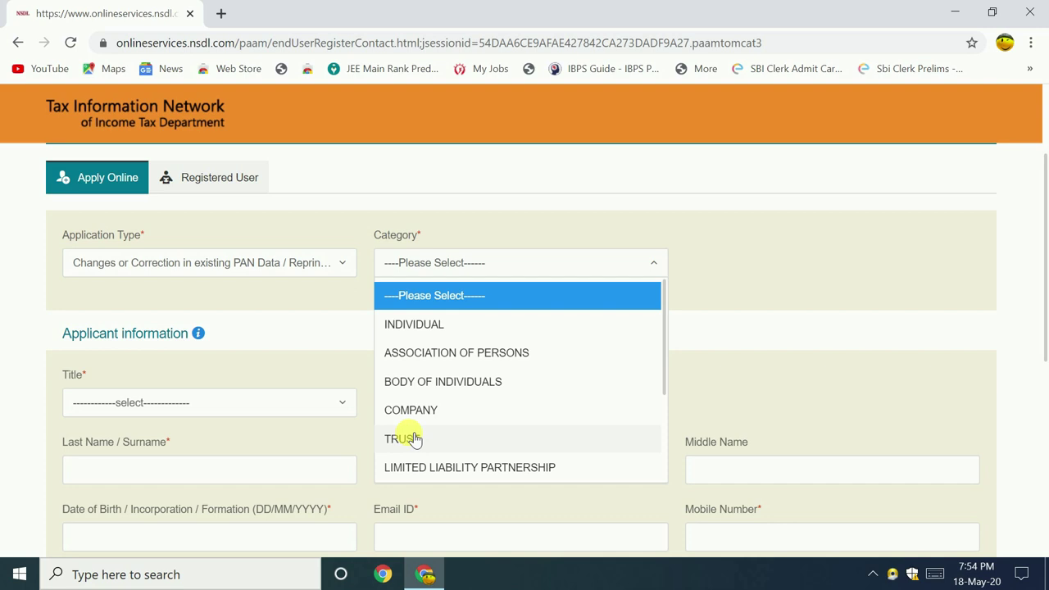
click(413, 325)
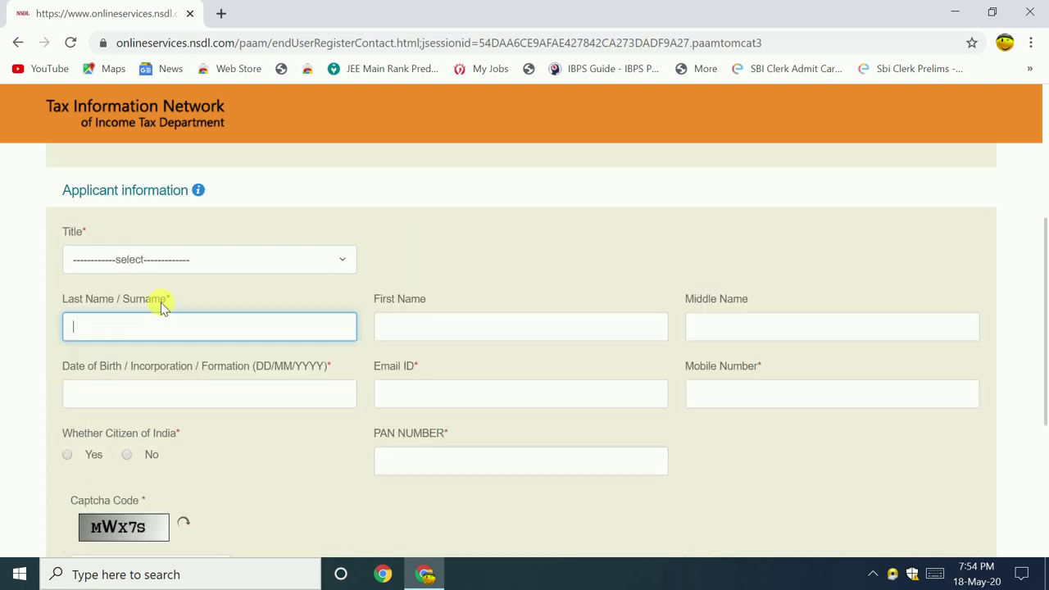
- Select the title Kumari and enter the applicant's last, first and middle names
click(337, 265)
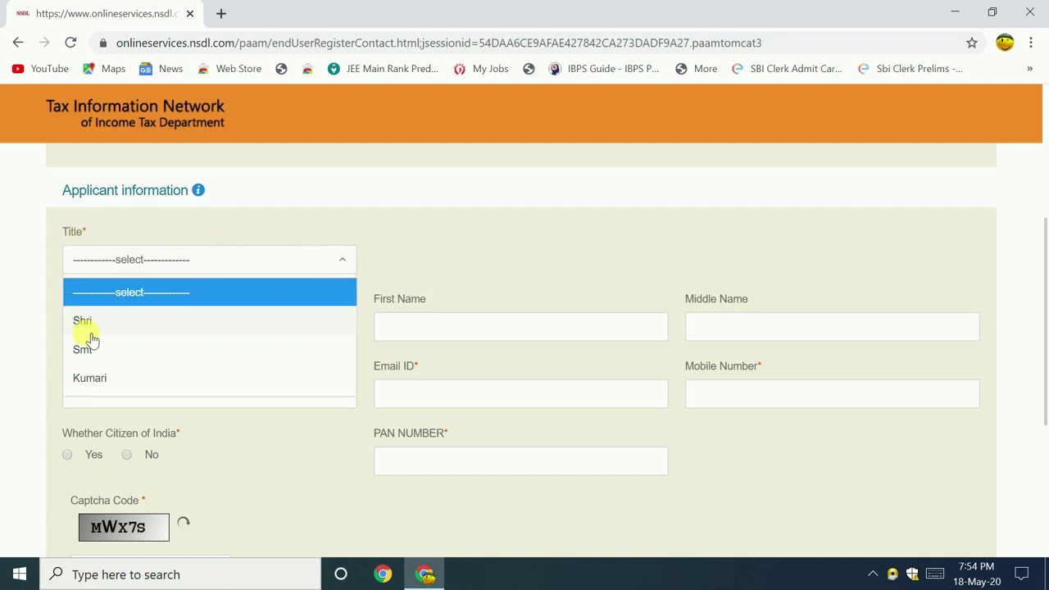
click(109, 391)
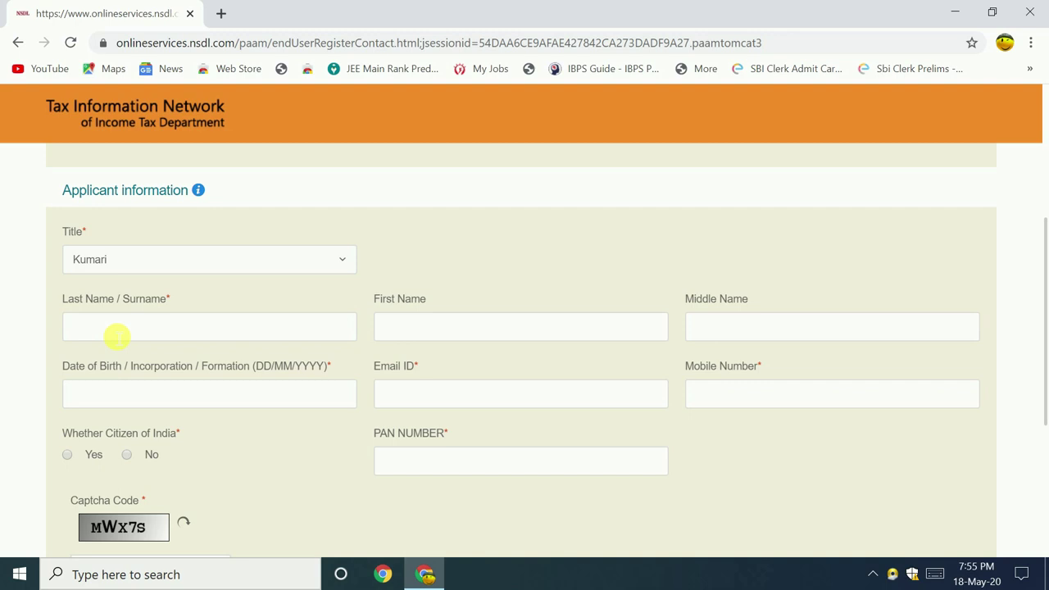
click(118, 335)
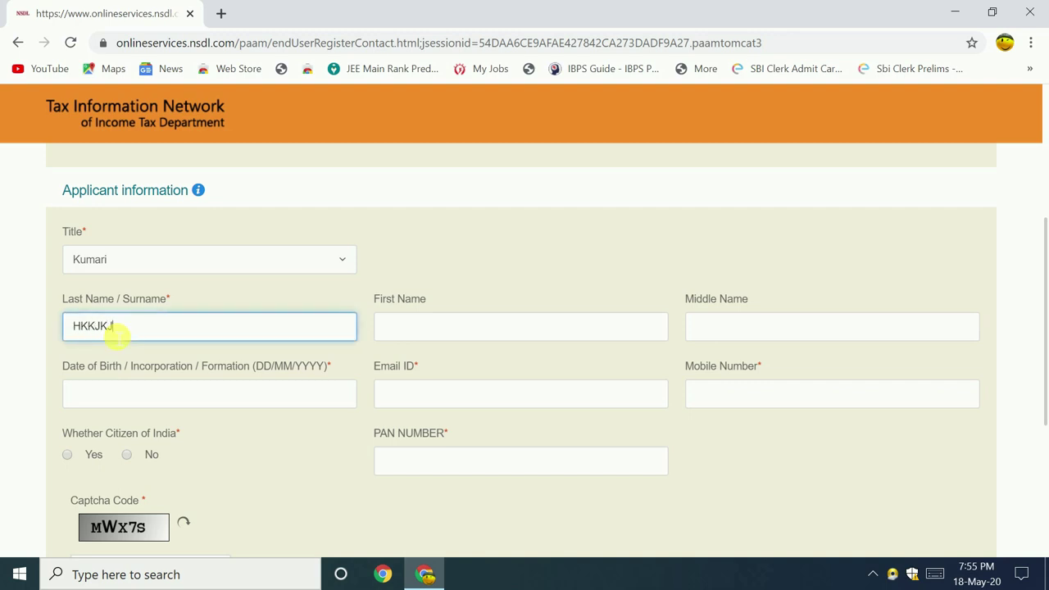
click(433, 327)
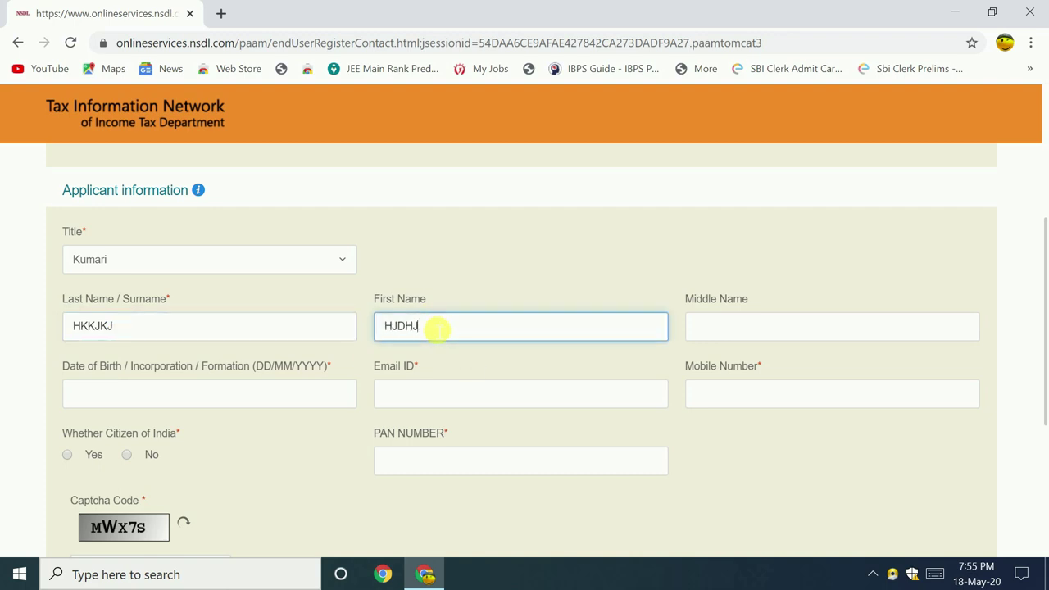
click(698, 327)
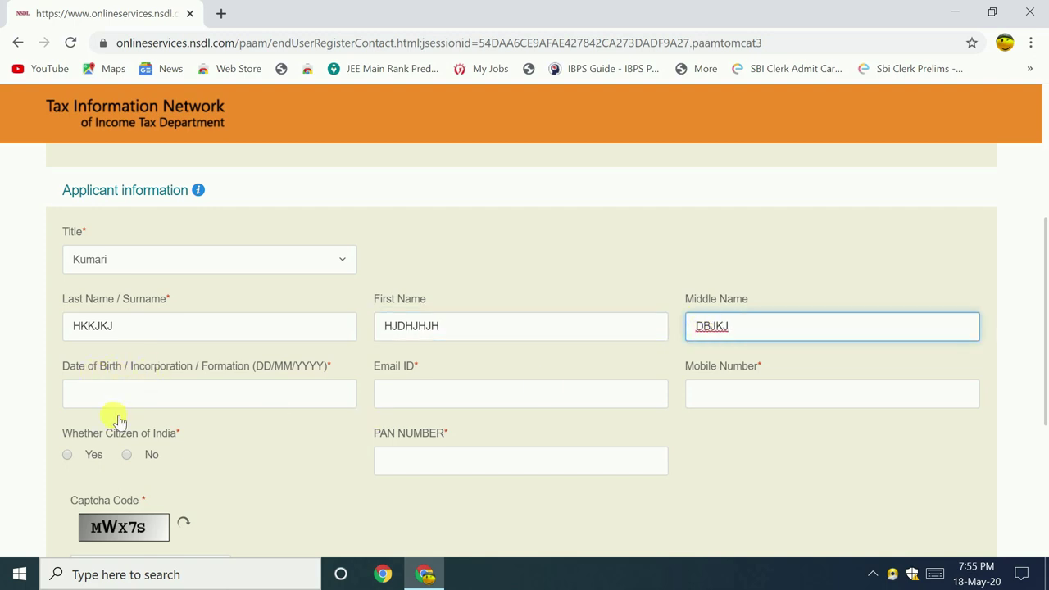
- Pick birth year 2003 and month August in the date-of-birth calendar
click(154, 399)
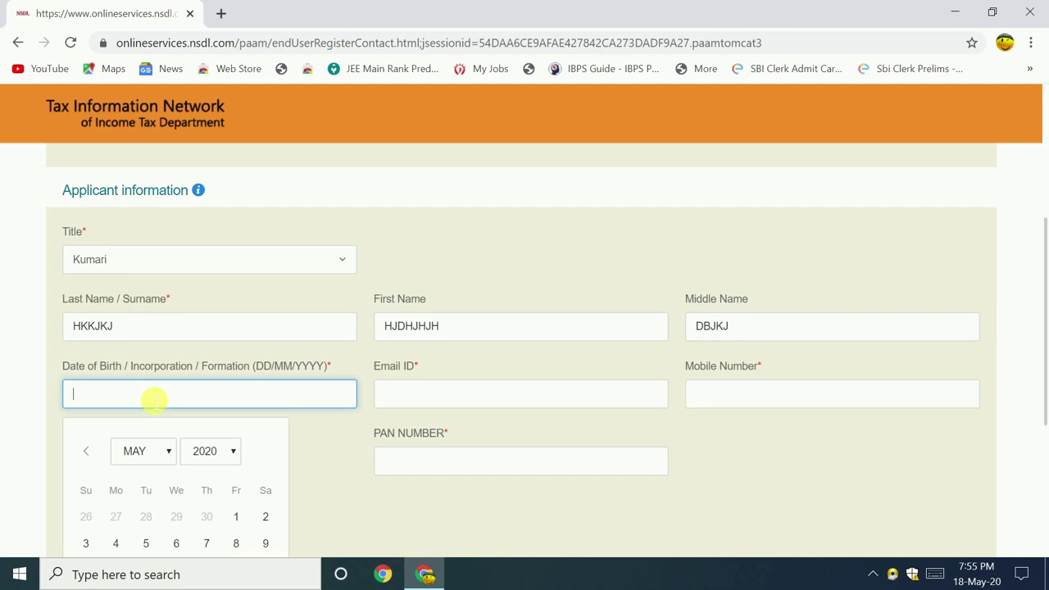
click(227, 451)
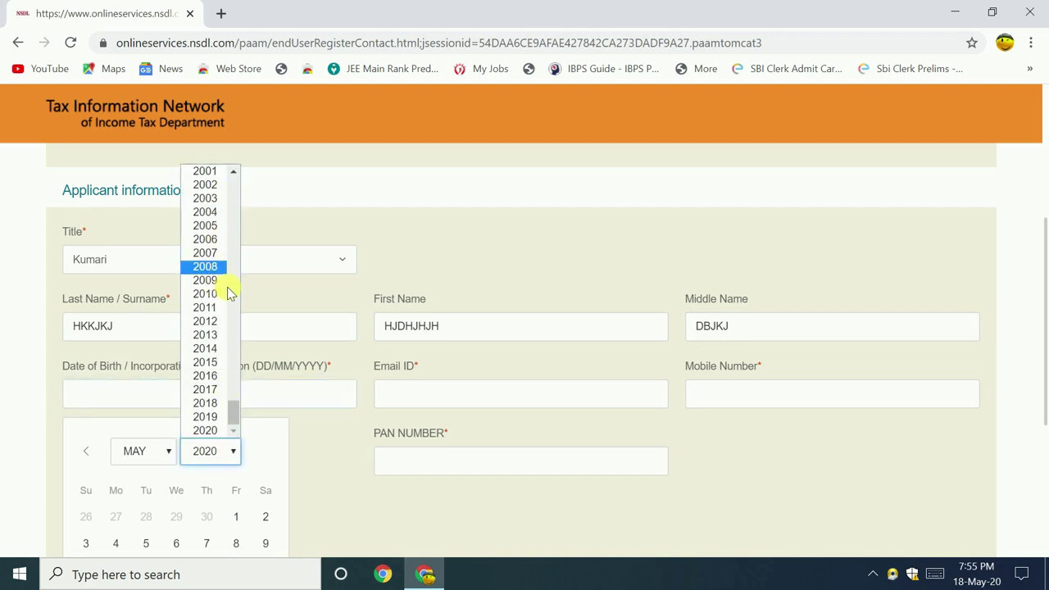
scroll(228, 303, up, 20)
scroll(207, 353, down, 2)
scroll(206, 352, down, 18)
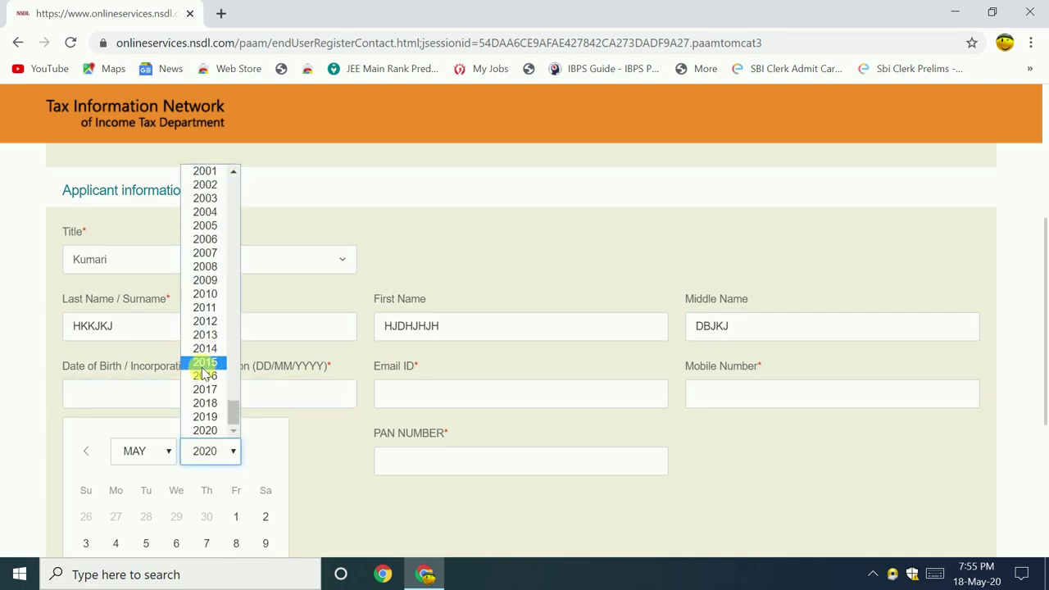
click(206, 201)
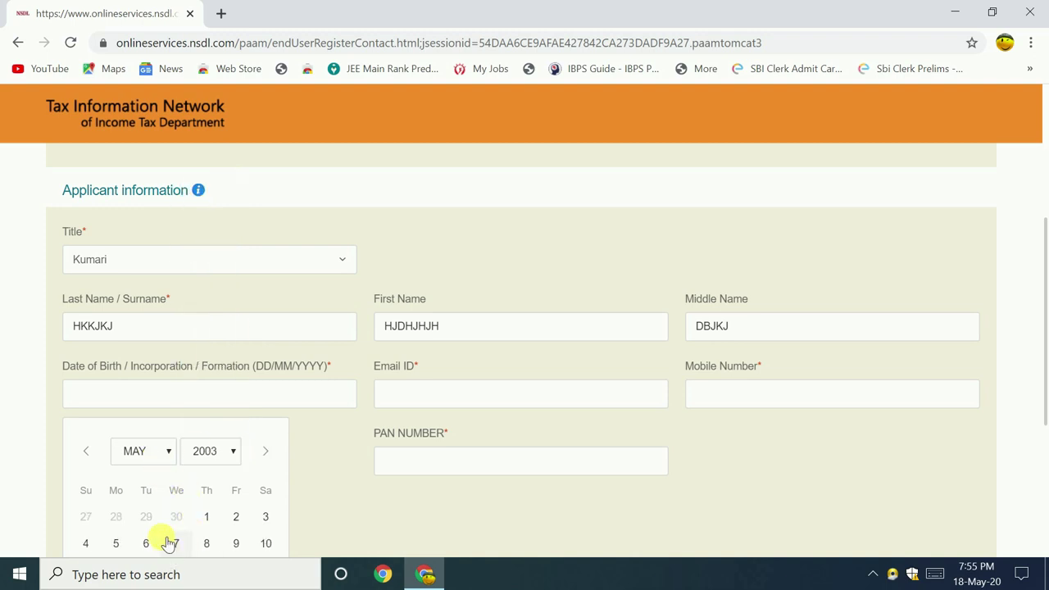
click(164, 451)
click(151, 378)
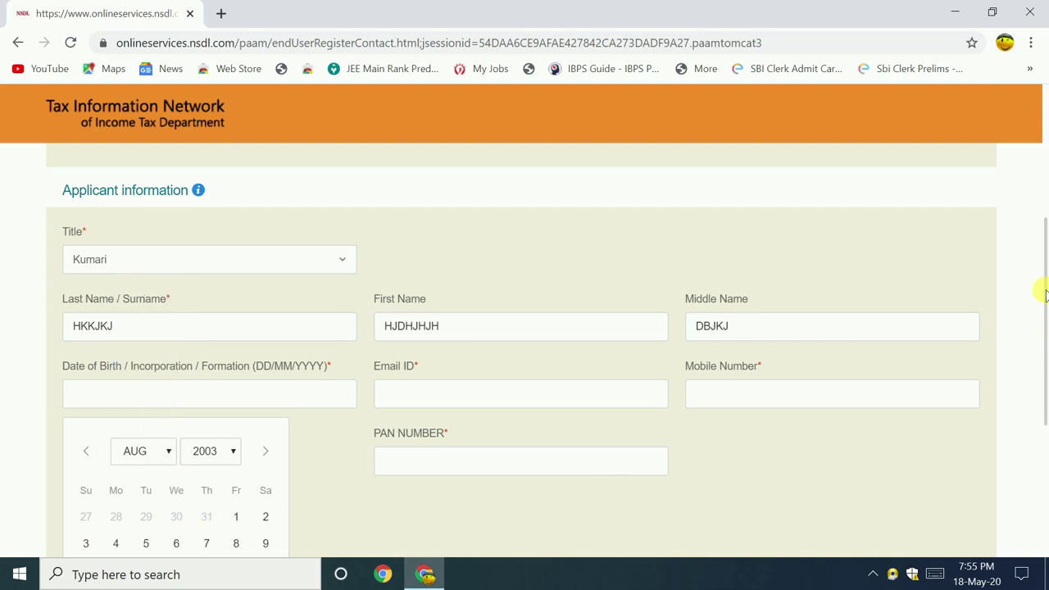
scroll(1042, 311, down, 2)
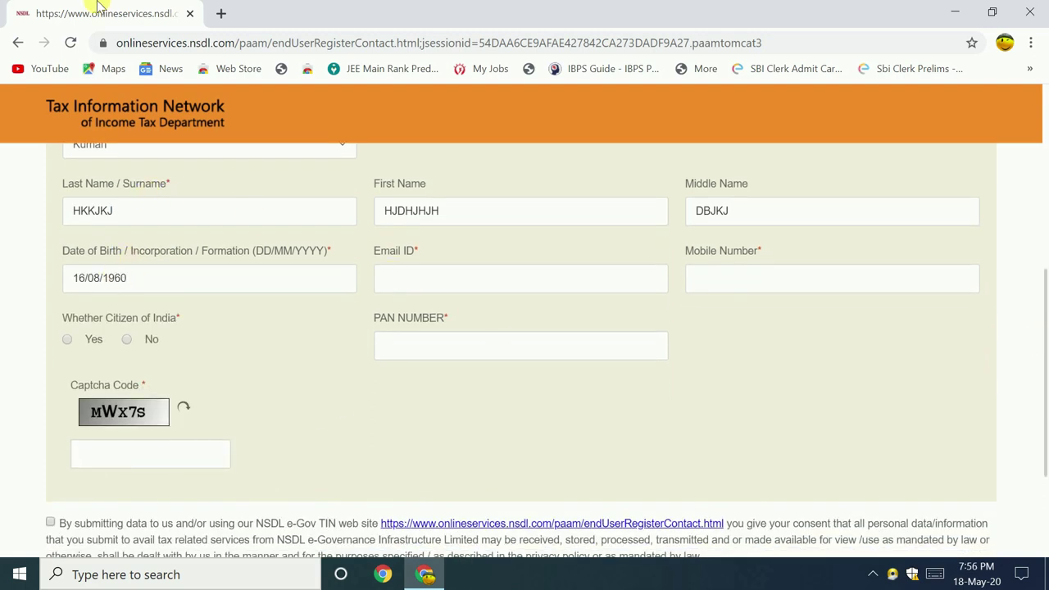
- Enter the applicant's e-mail and mobile number and mark them as a citizen of India
click(398, 280)
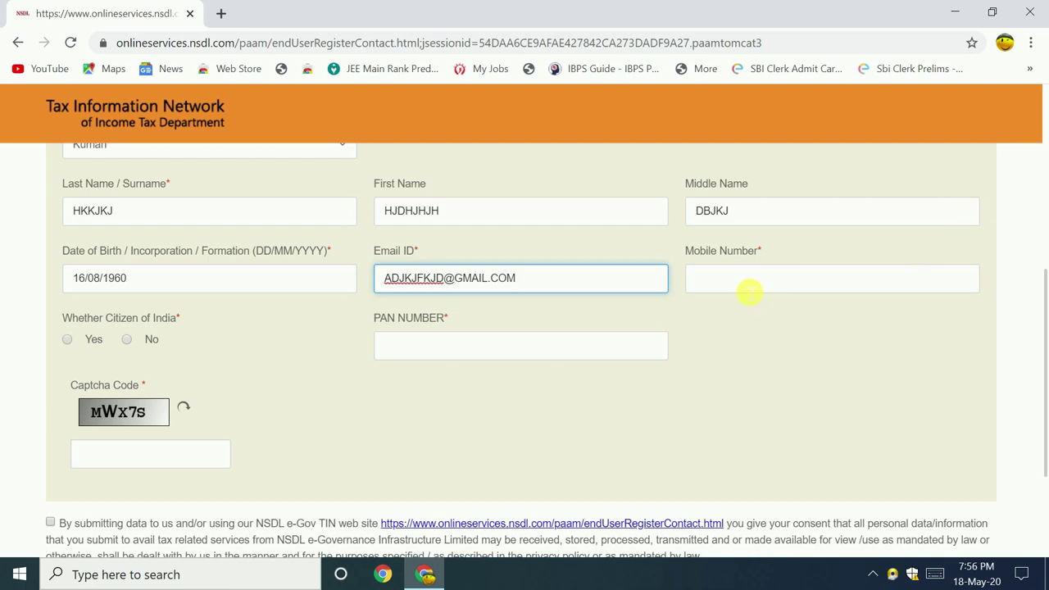
click(738, 283)
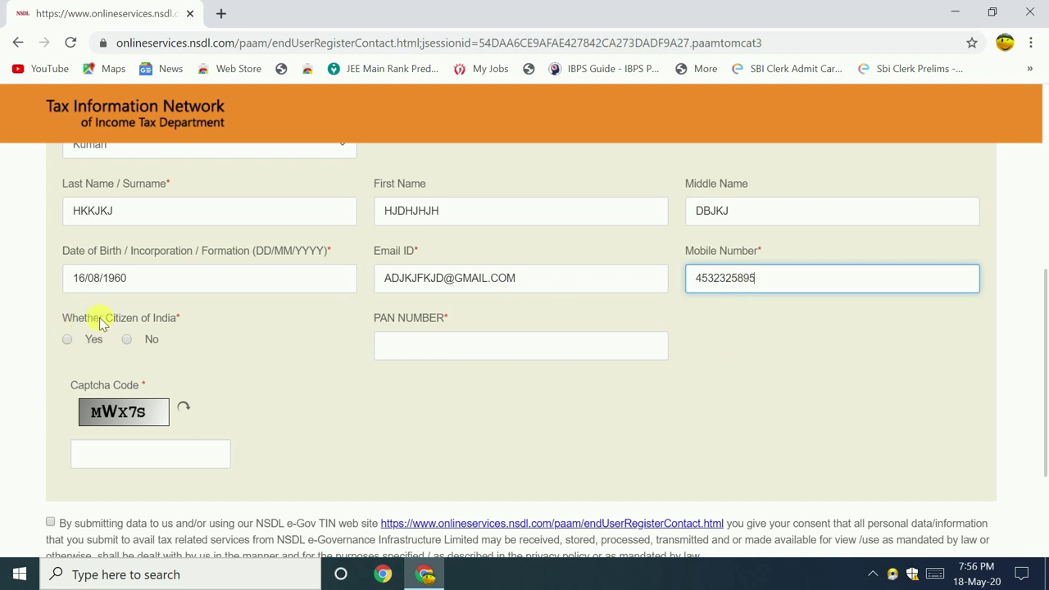
click(68, 341)
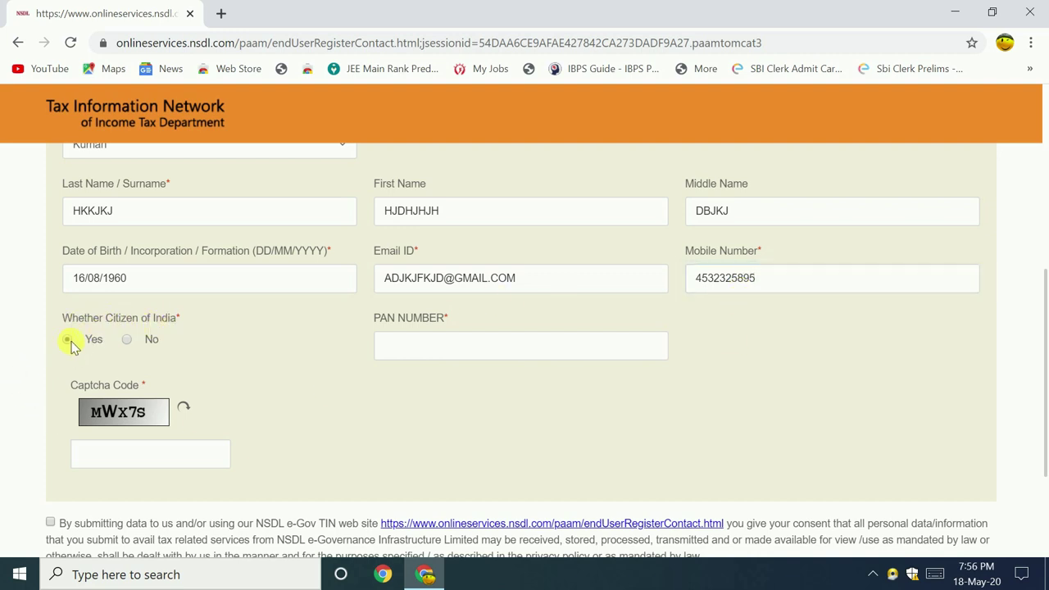
- Clear the PAN number field and accept the data-sharing consent declaration
click(416, 354)
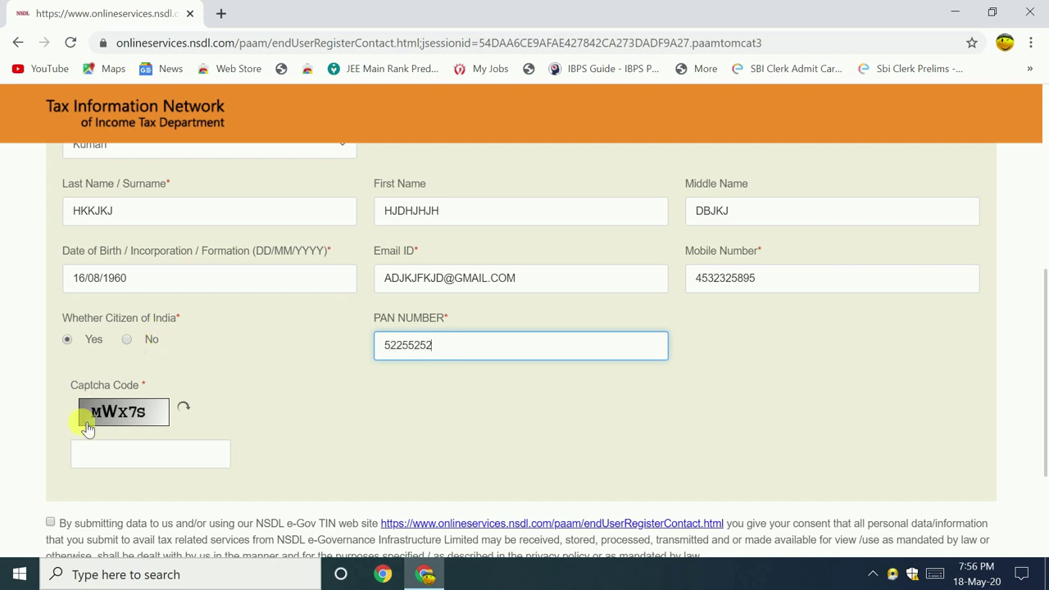
key(ctrl+a)
key(BackSpace)
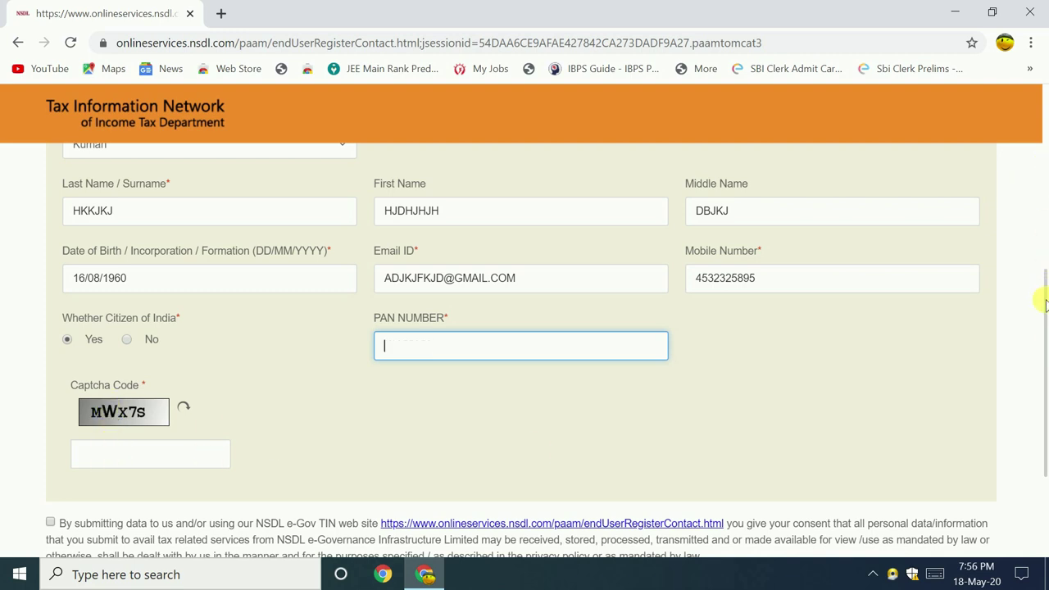
drag(1041, 301, 1041, 347)
click(50, 418)
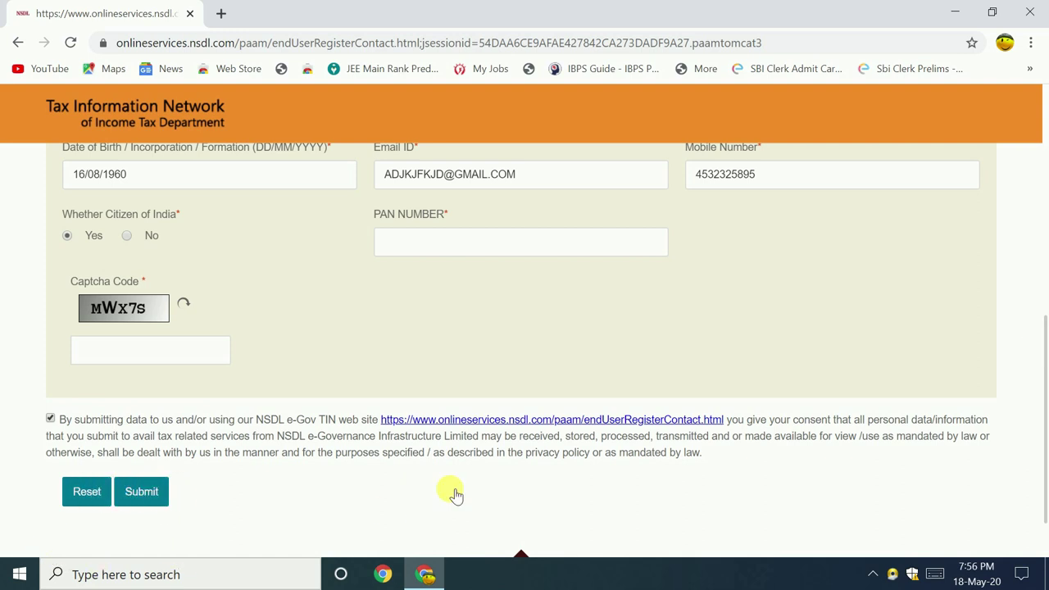
- Submit the registration and continue to the PAN correction application form
drag(1042, 369, 1039, 218)
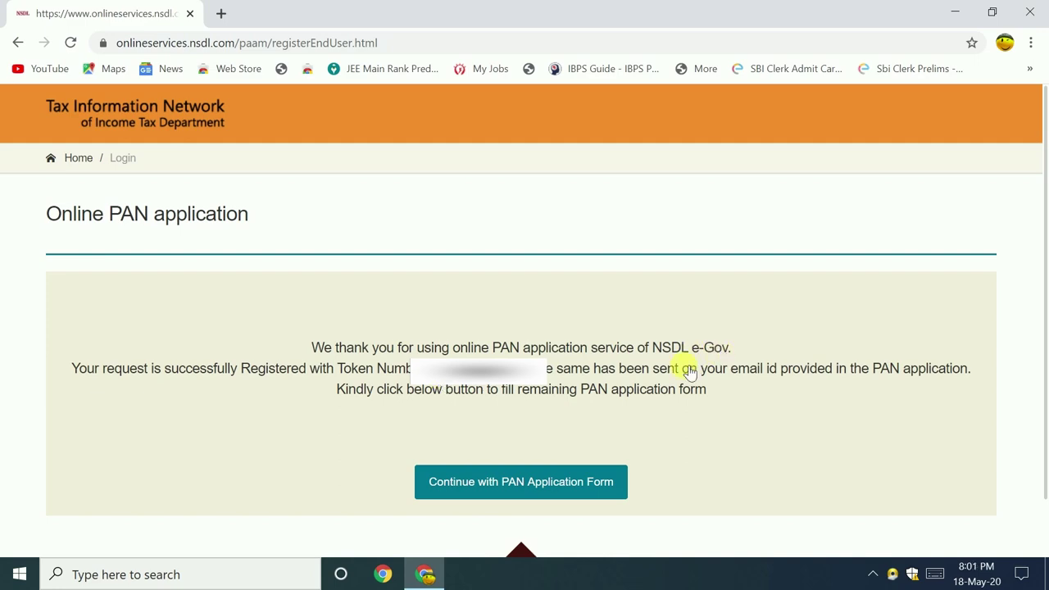
click(566, 491)
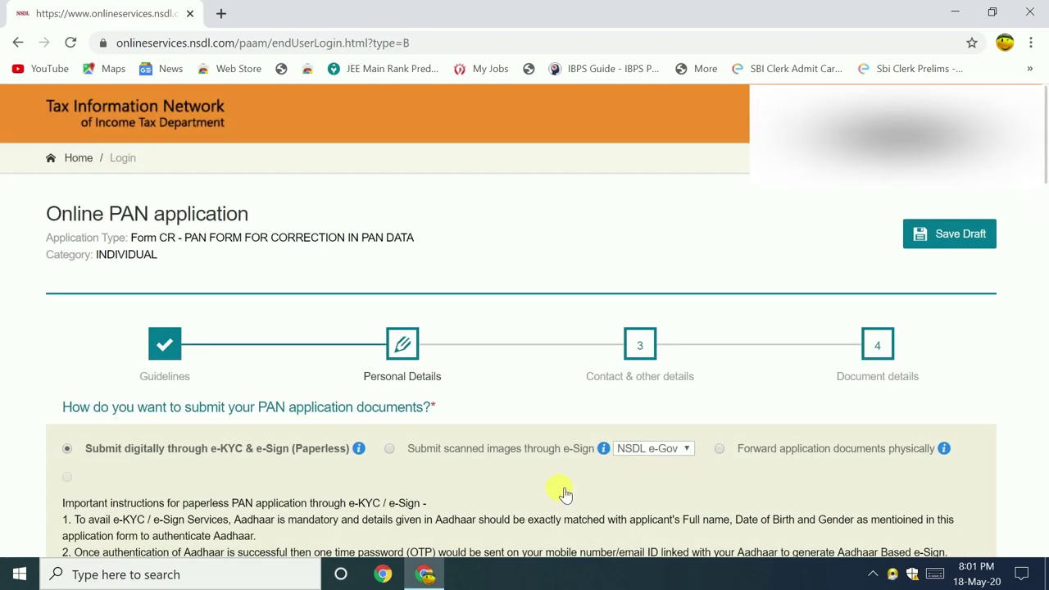
- Scroll the Form CR page past the paperless e-KYC and Physical PAN Card sections
drag(1045, 147, 1045, 185)
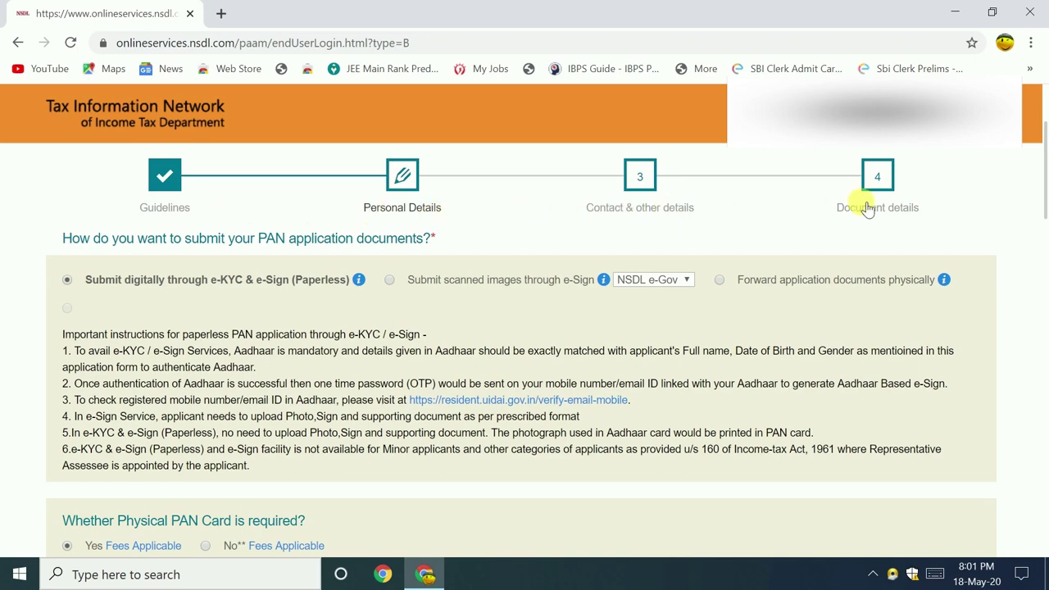
drag(1045, 172, 1045, 189)
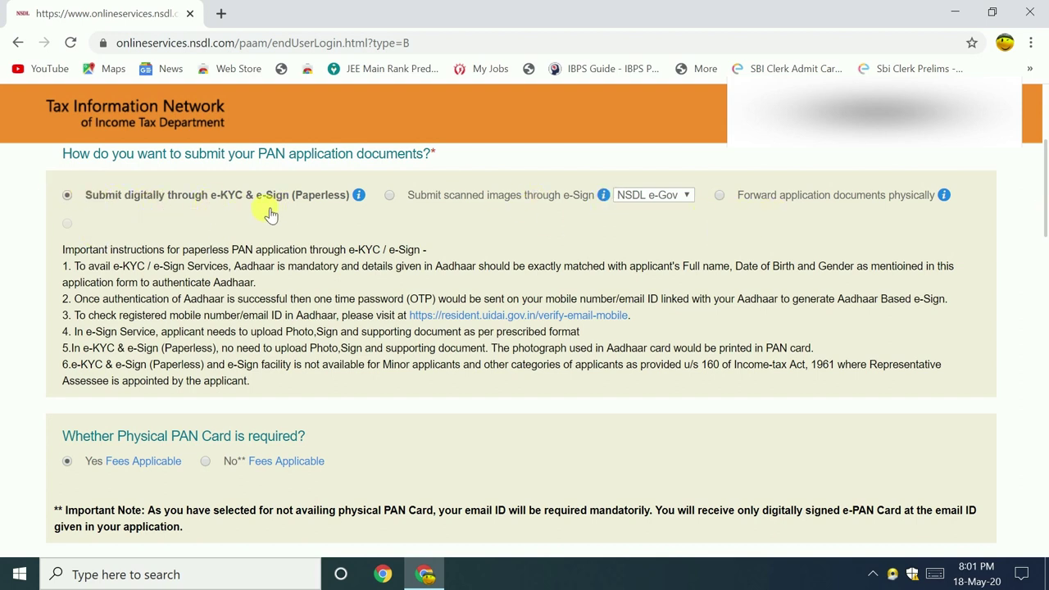
scroll(88, 360, down, 3)
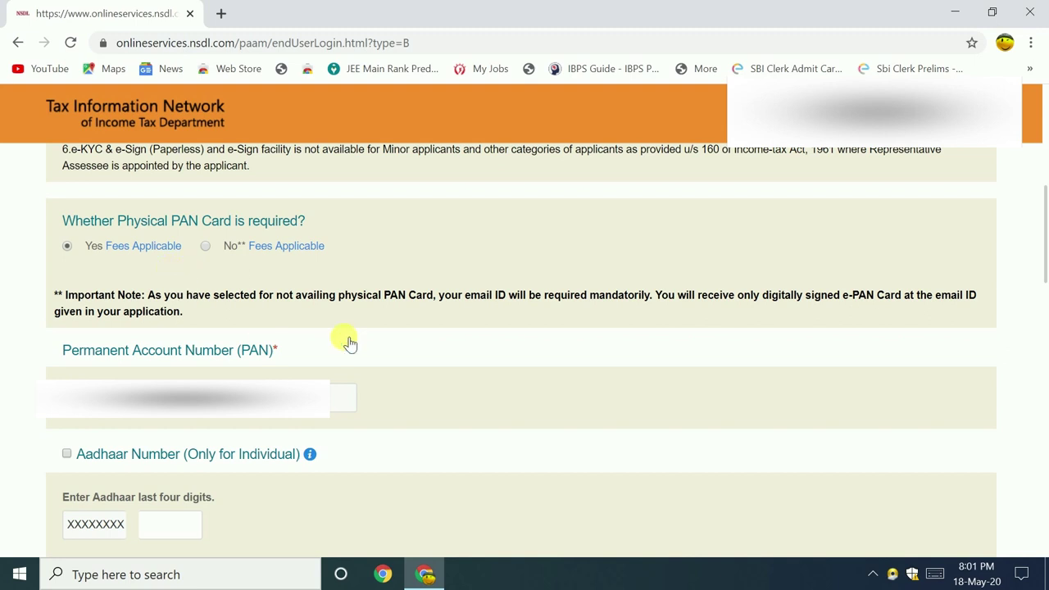
scroll(1043, 226, down, 1)
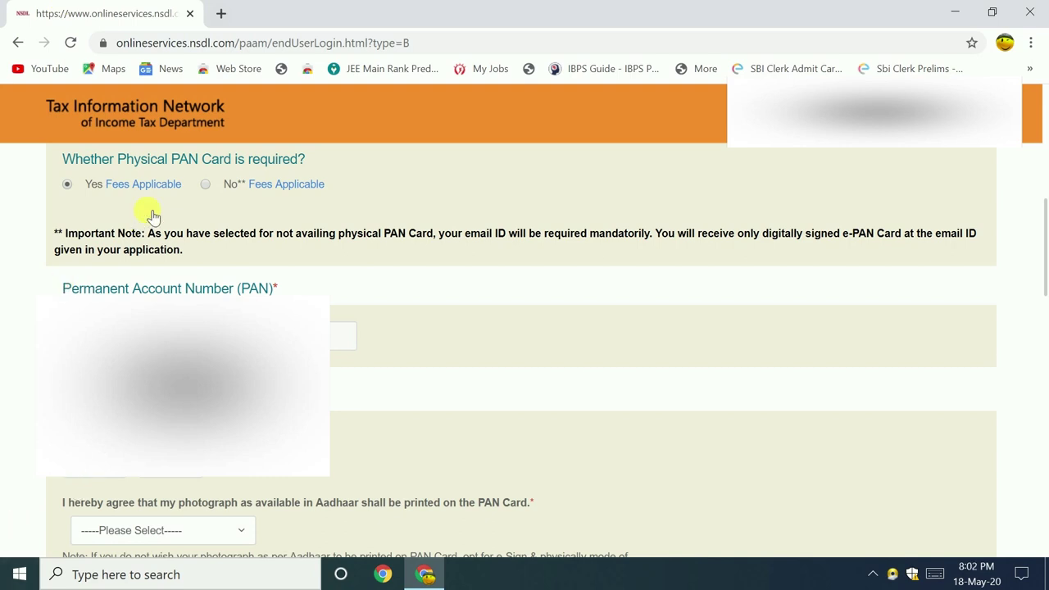
click(205, 184)
click(68, 184)
mouse_move(123, 192)
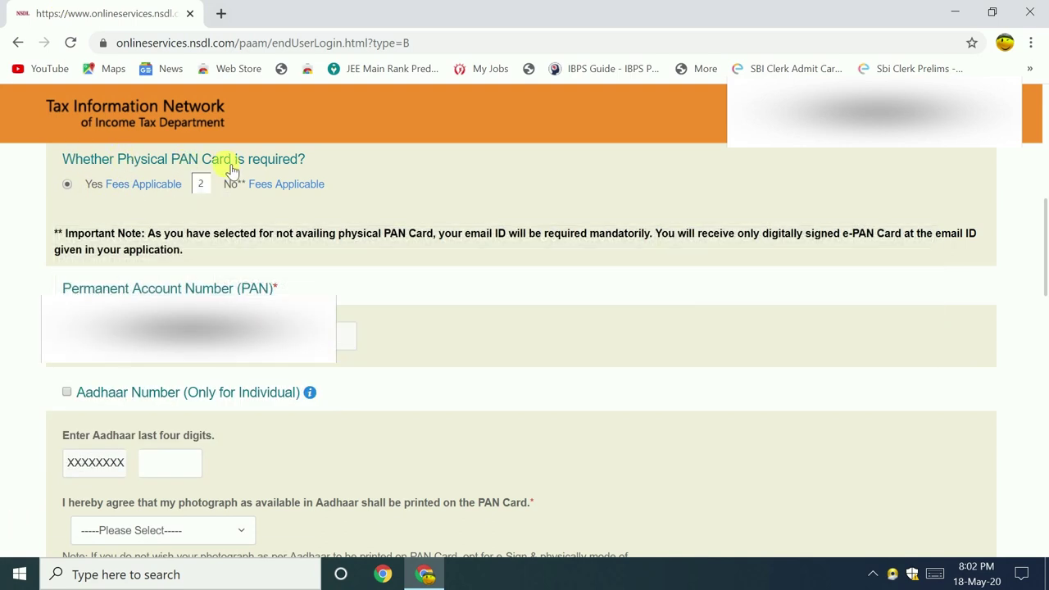
mouse_move(156, 181)
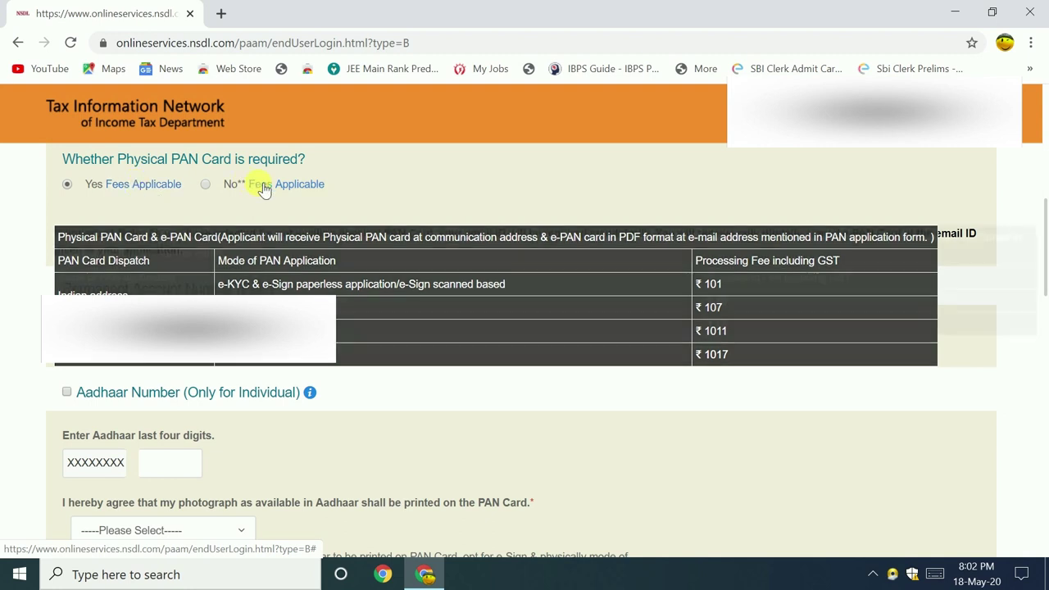
mouse_move(264, 188)
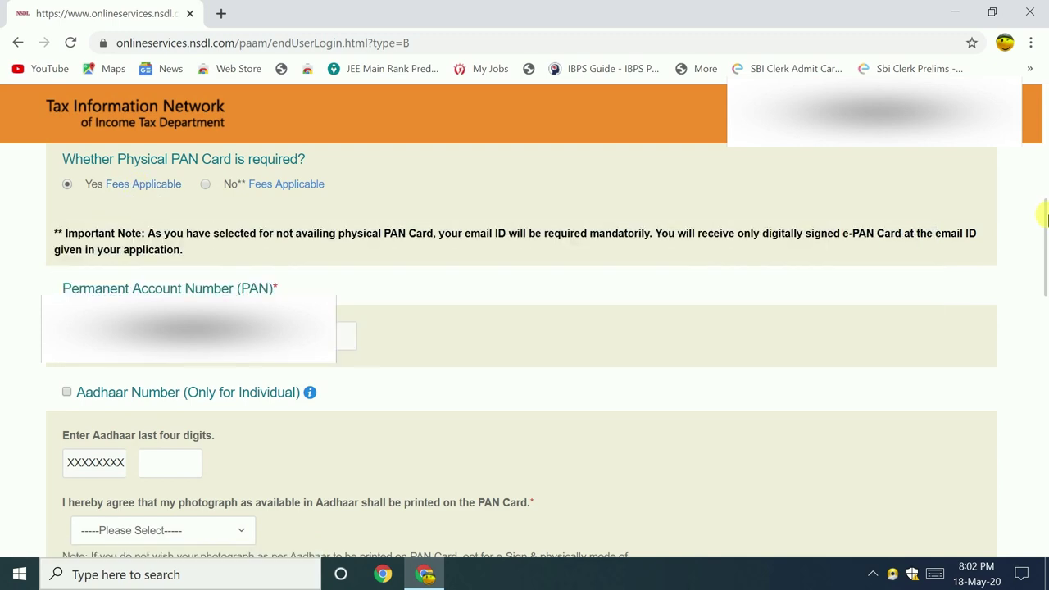
scroll(1045, 252, down, 1)
drag(1046, 252, 1046, 280)
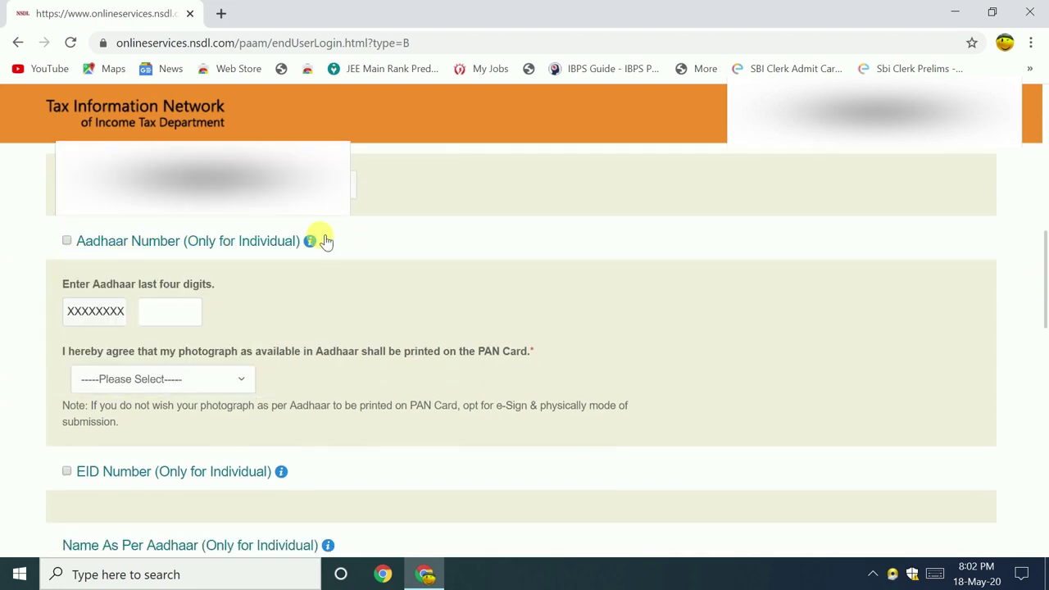
- Tick Aadhaar Number, choose Yes to use the Aadhaar photograph, and tick EID Number
drag(1044, 241, 1043, 256)
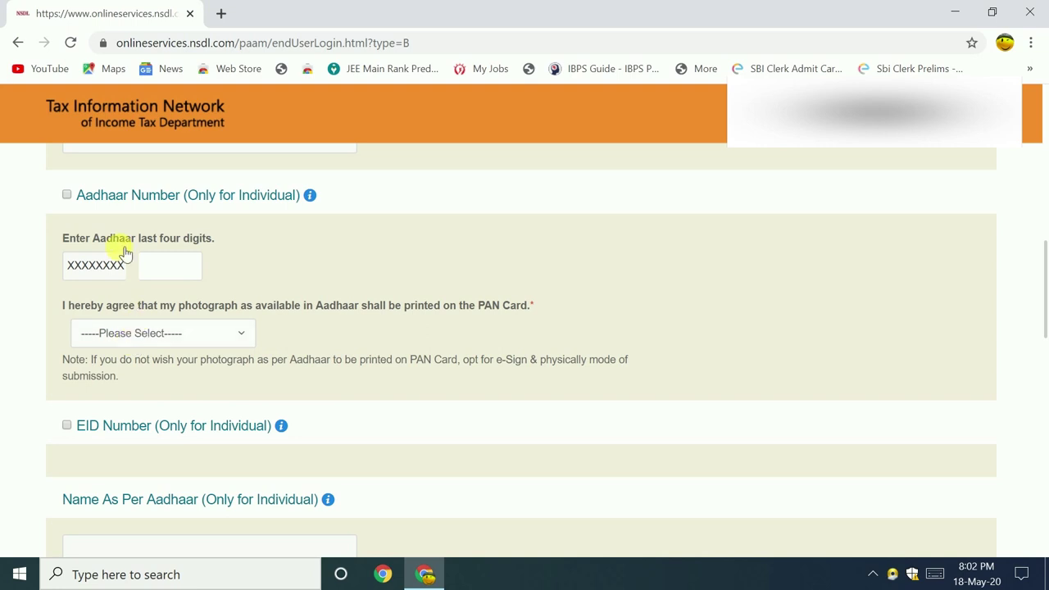
click(66, 195)
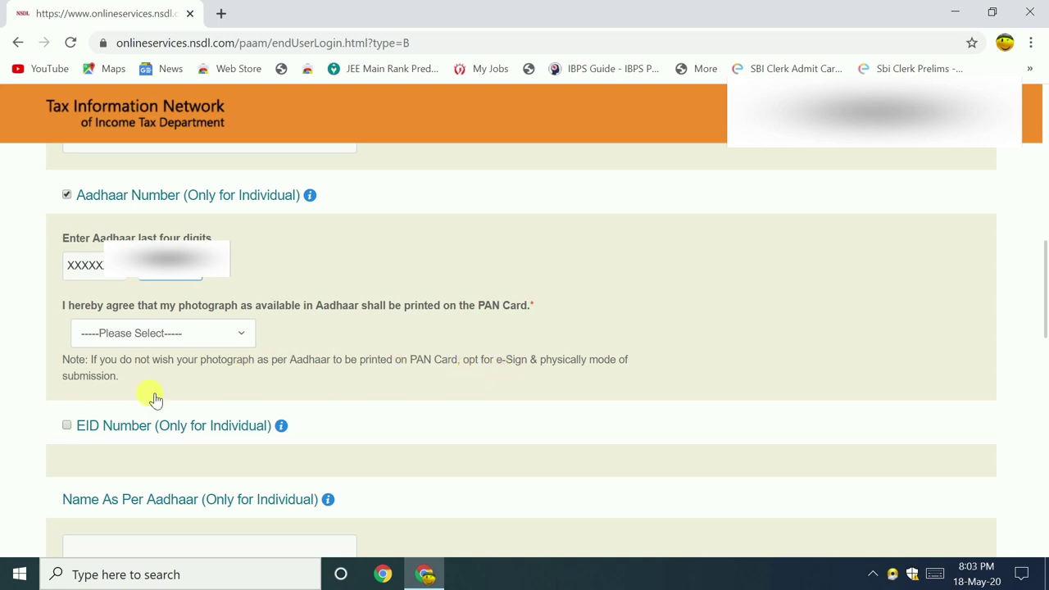
click(239, 334)
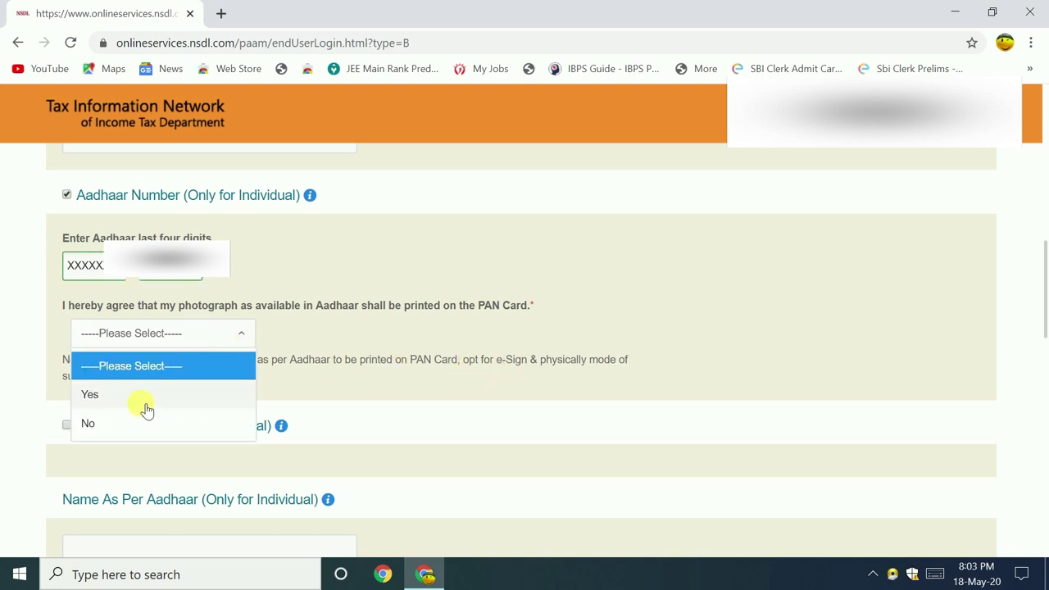
click(92, 397)
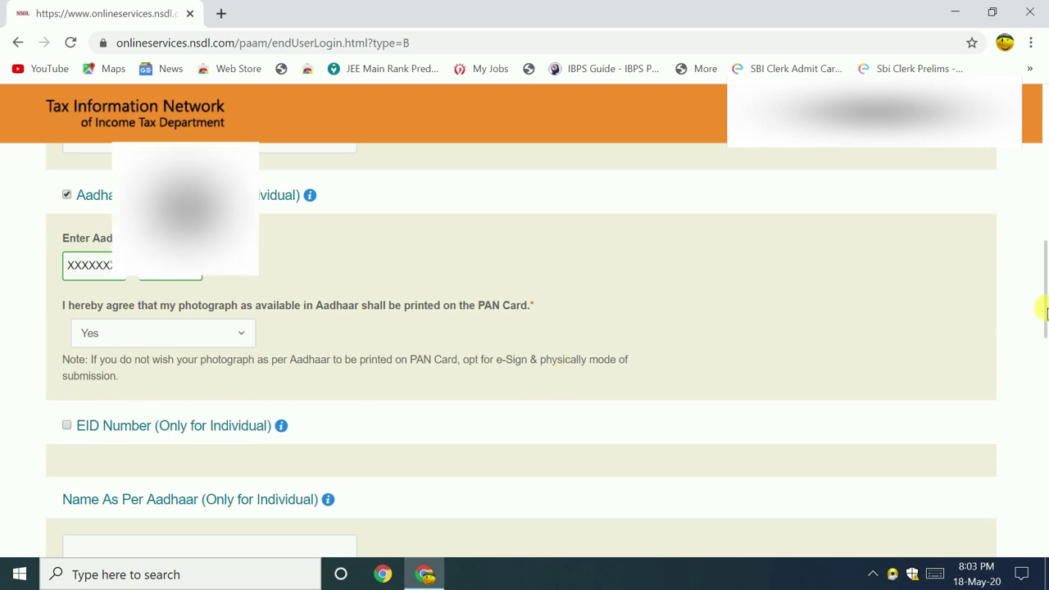
drag(1046, 312, 1046, 328)
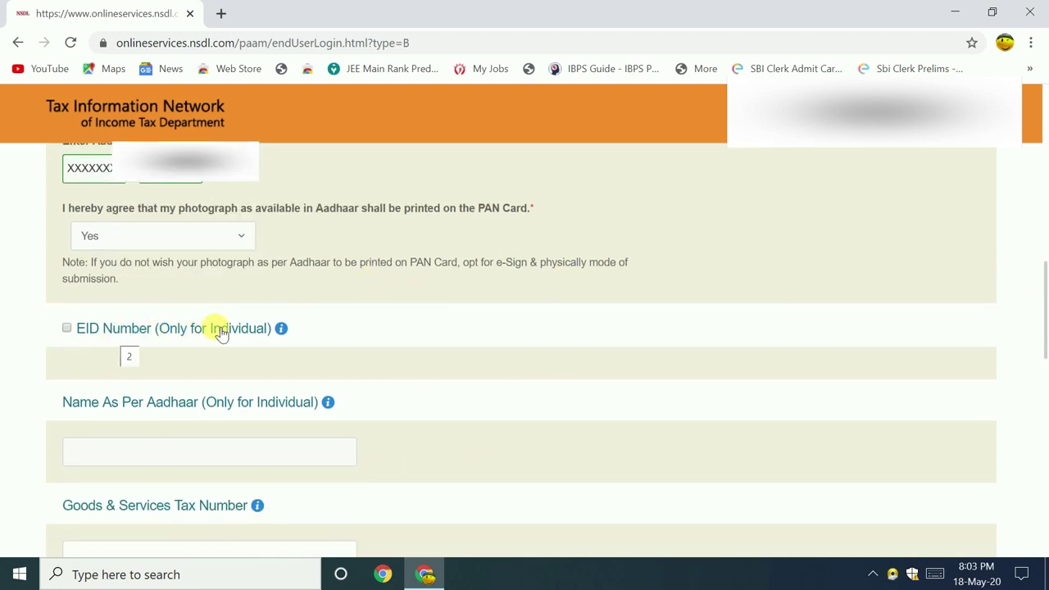
click(66, 329)
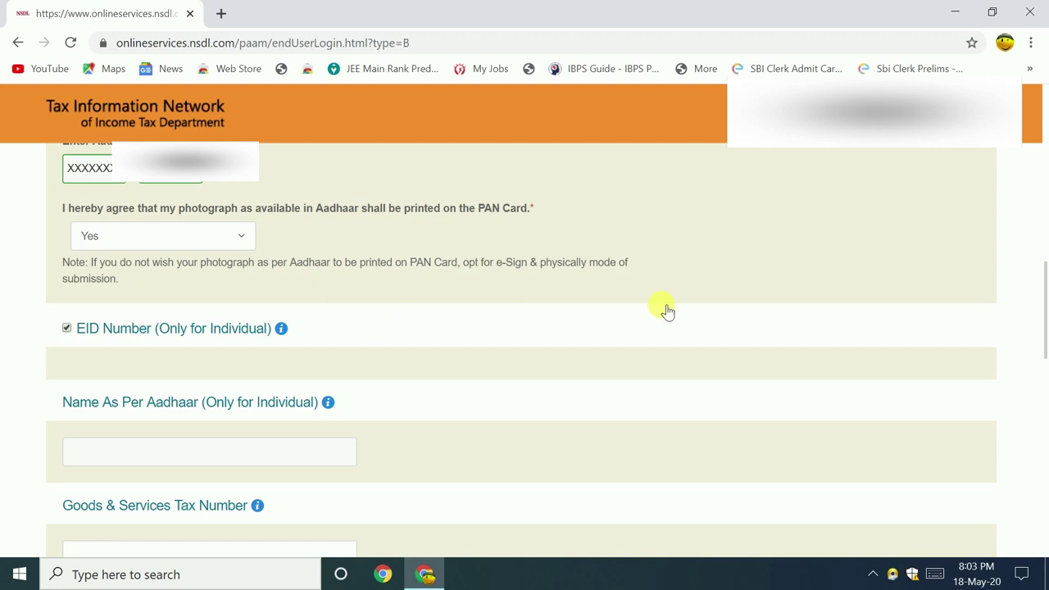
drag(1046, 303, 1043, 336)
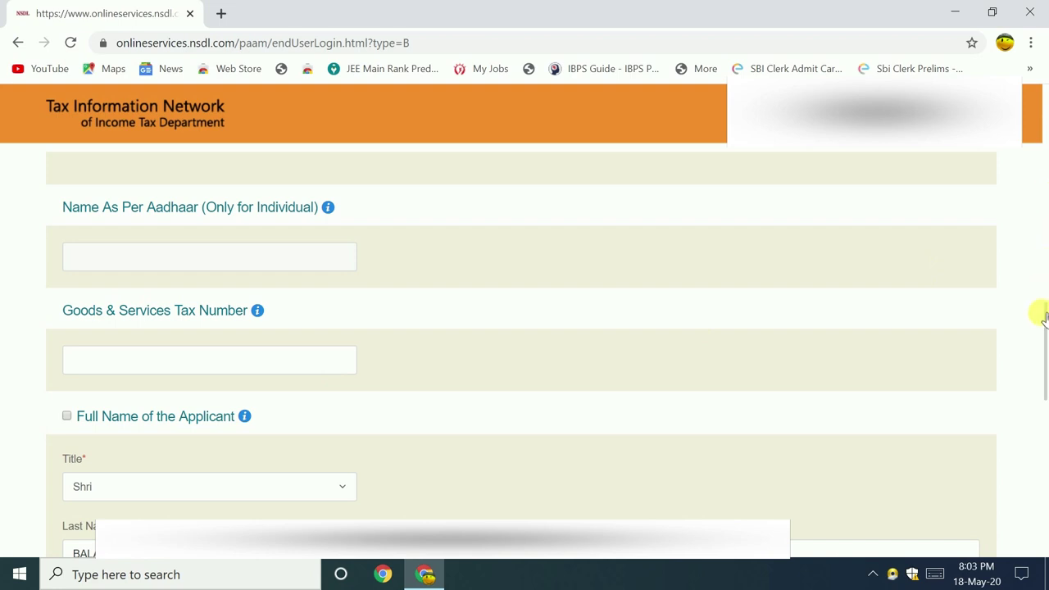
drag(1044, 318, 1043, 347)
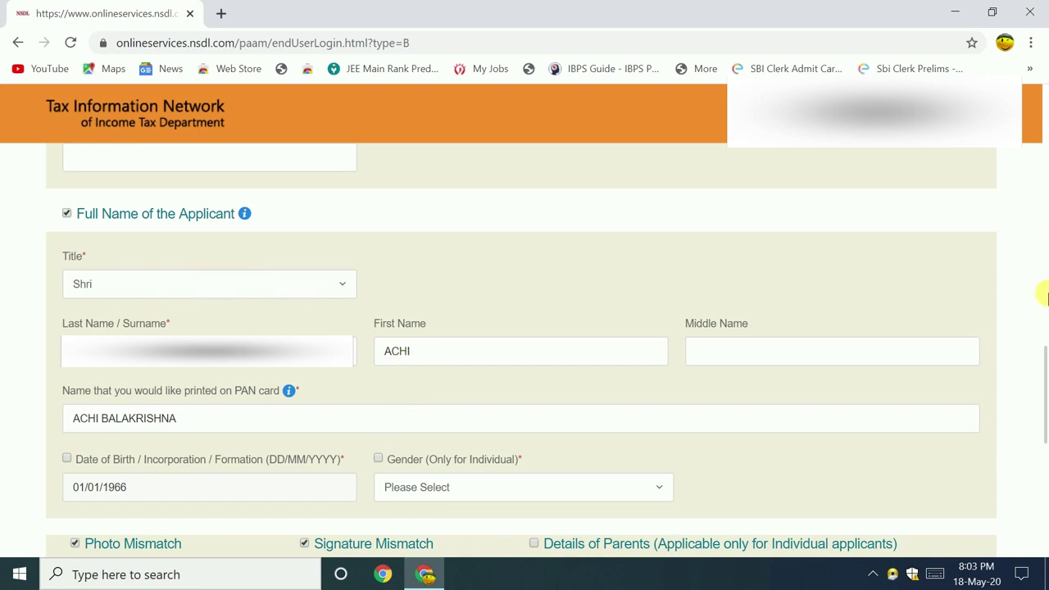
- Tick Date of Birth and Gender for correction and set gender to Male
scroll(1043, 360, down, 1)
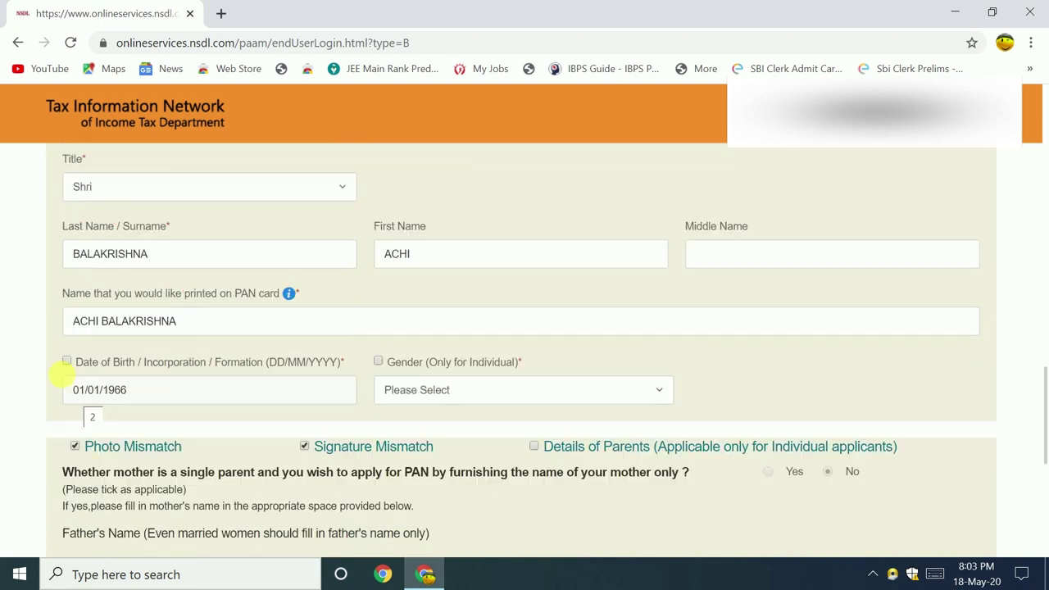
click(66, 362)
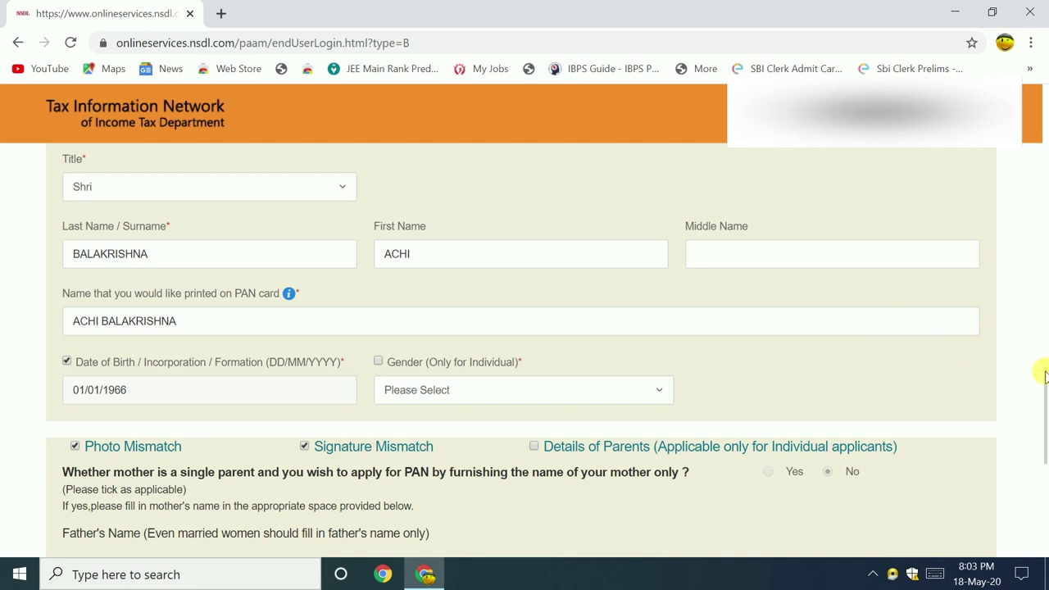
scroll(1042, 365, up, 1)
scroll(1041, 374, down, 2)
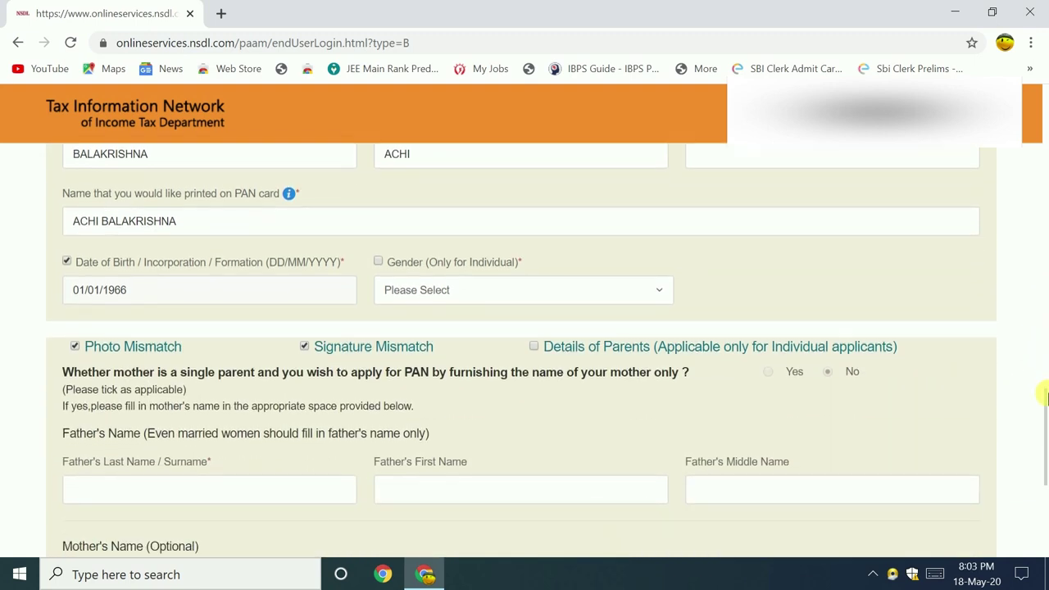
click(377, 262)
click(652, 294)
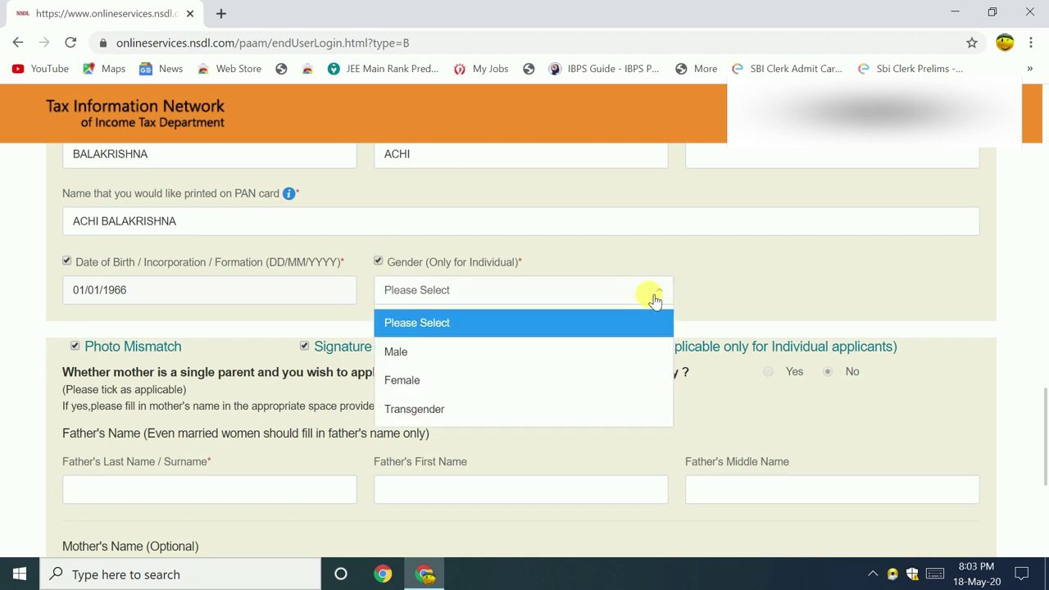
click(462, 352)
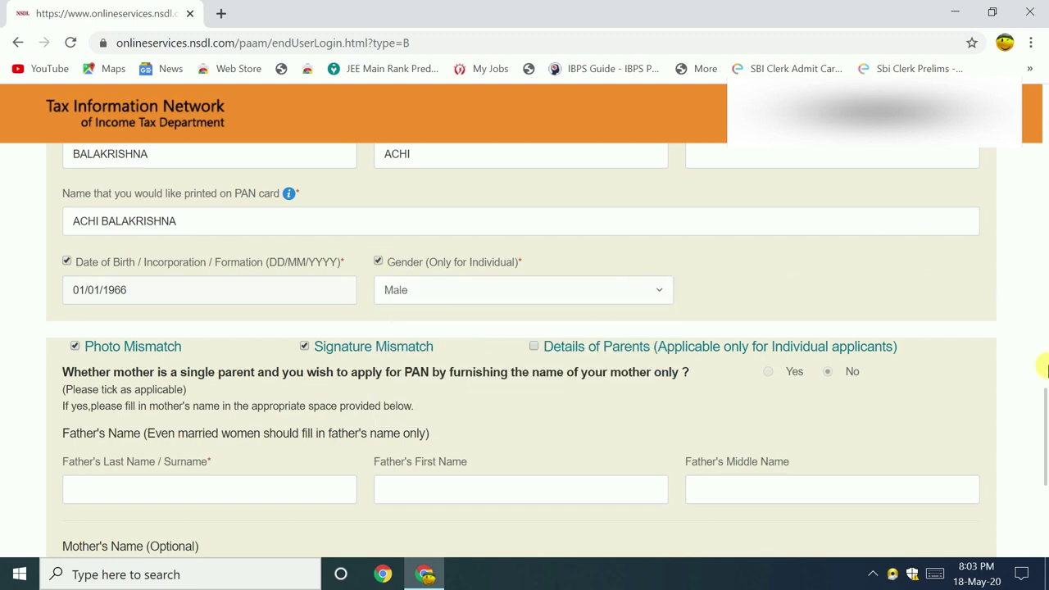
- Re-tick Gender for correction and confirm Male in the Gender dropdown
drag(1045, 406, 1045, 422)
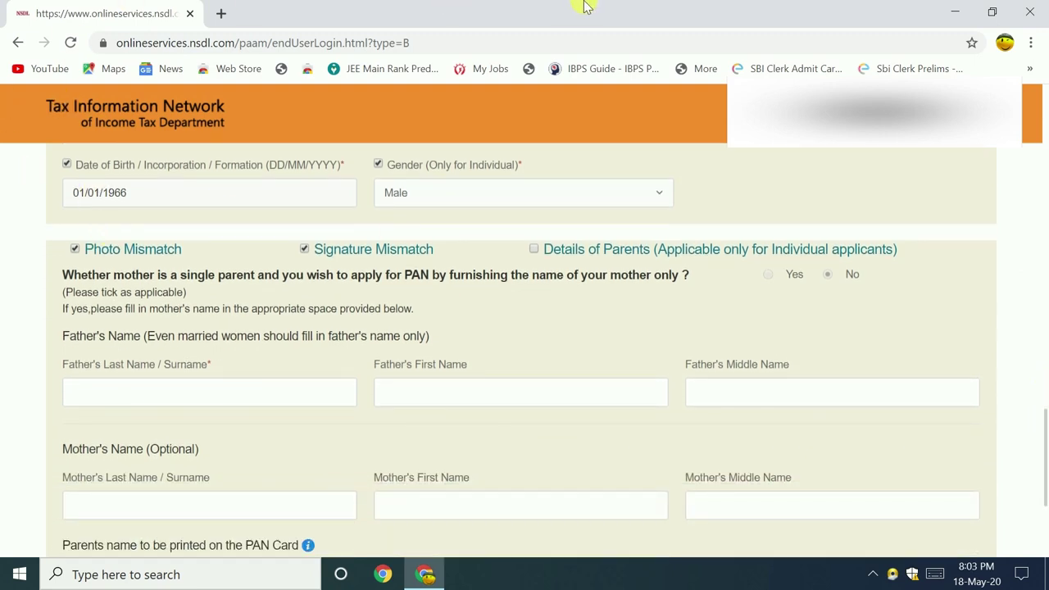
mouse_move(1045, 398)
mouse_down()
mouse_move(1040, 356)
mouse_move(1045, 387)
mouse_up()
click(379, 264)
click(662, 297)
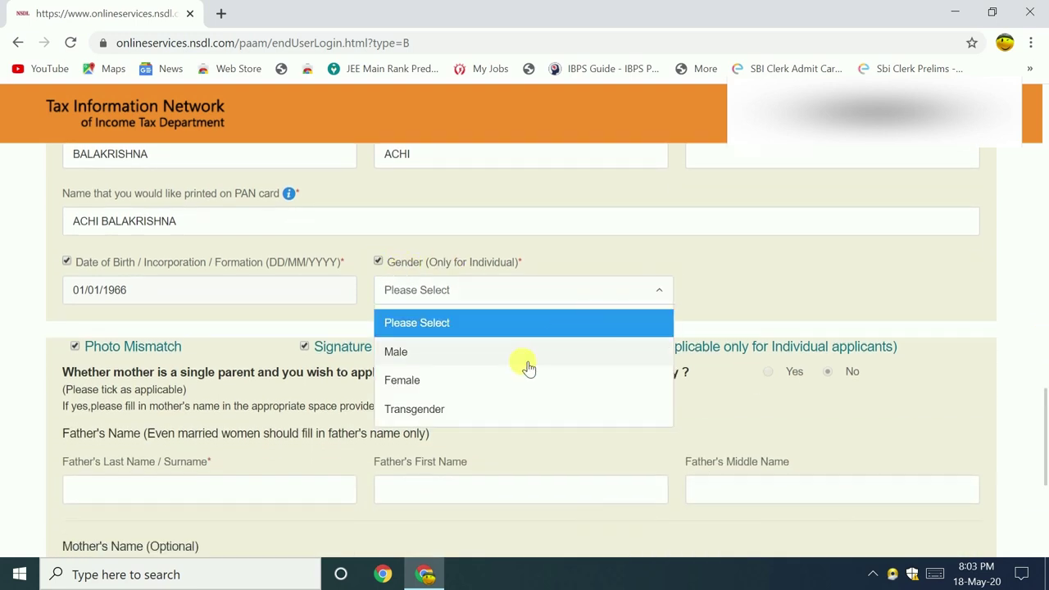
click(464, 354)
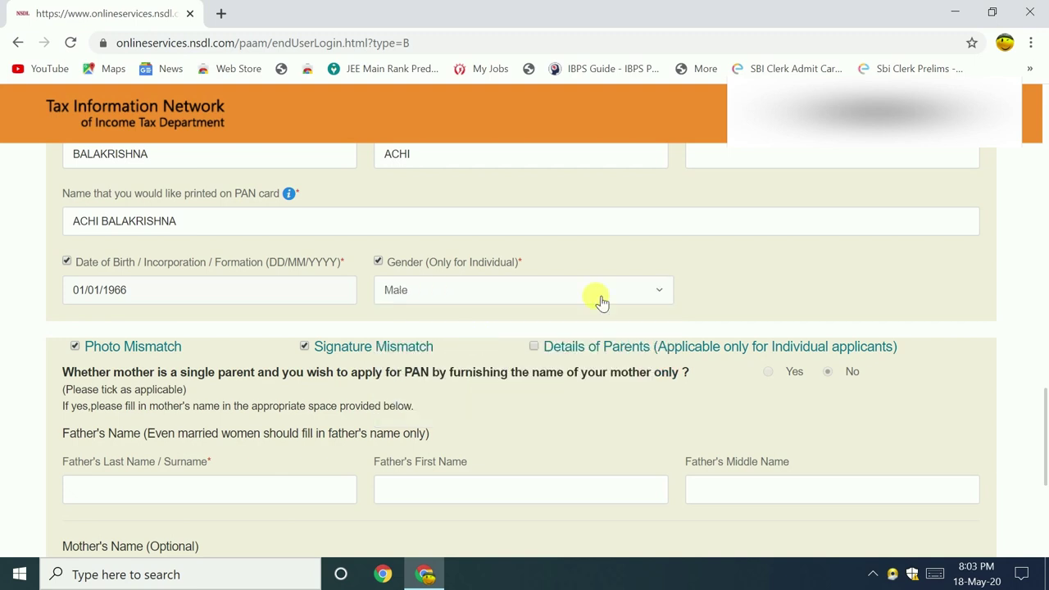
drag(1045, 402, 1045, 422)
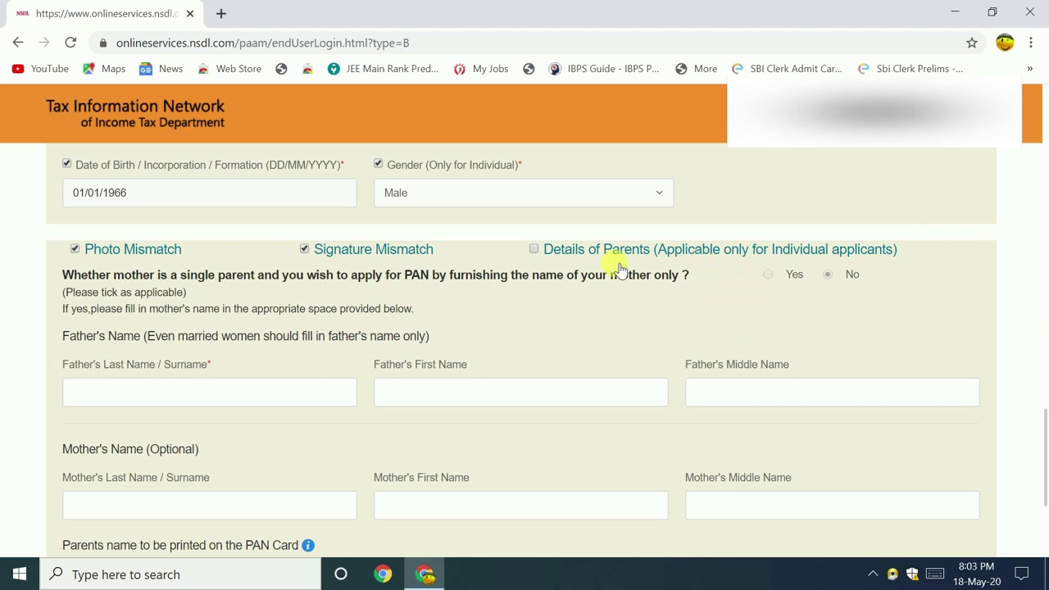
- Tick 'Details of Parents' for correction
click(533, 253)
scroll(1043, 439, down, 3)
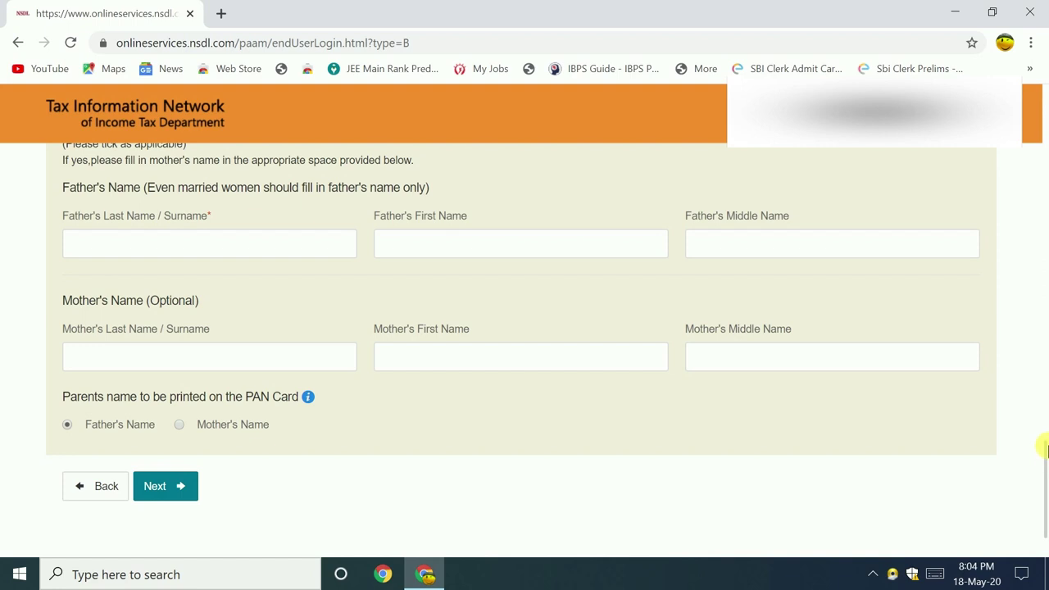
scroll(1045, 447, up, 2)
click(533, 270)
scroll(1045, 439, down, 2)
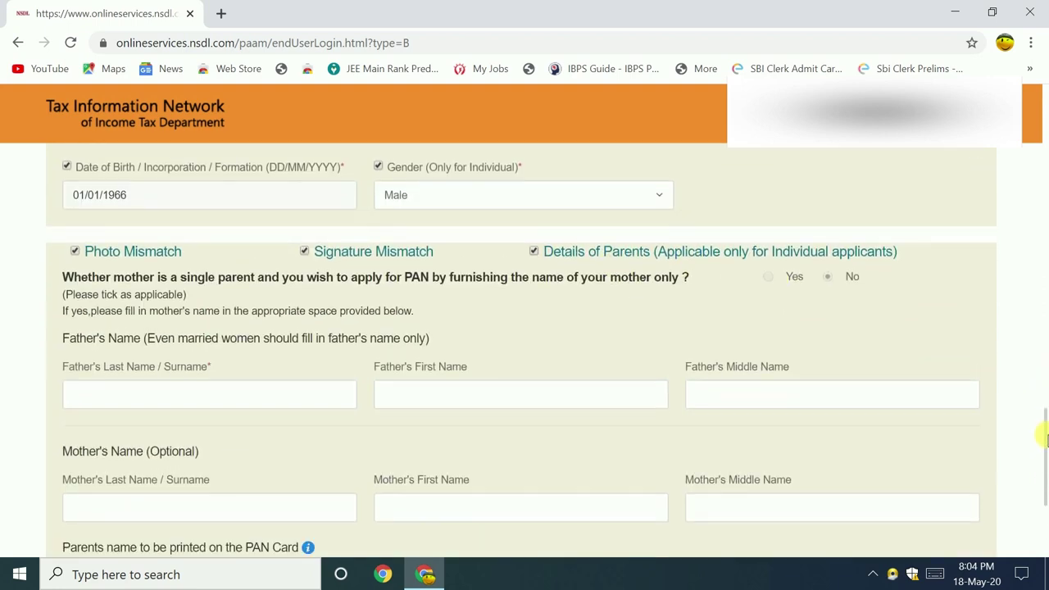
scroll(1045, 438, down, 2)
- Enter the father's surname and first name in the Father's Name fields
click(214, 299)
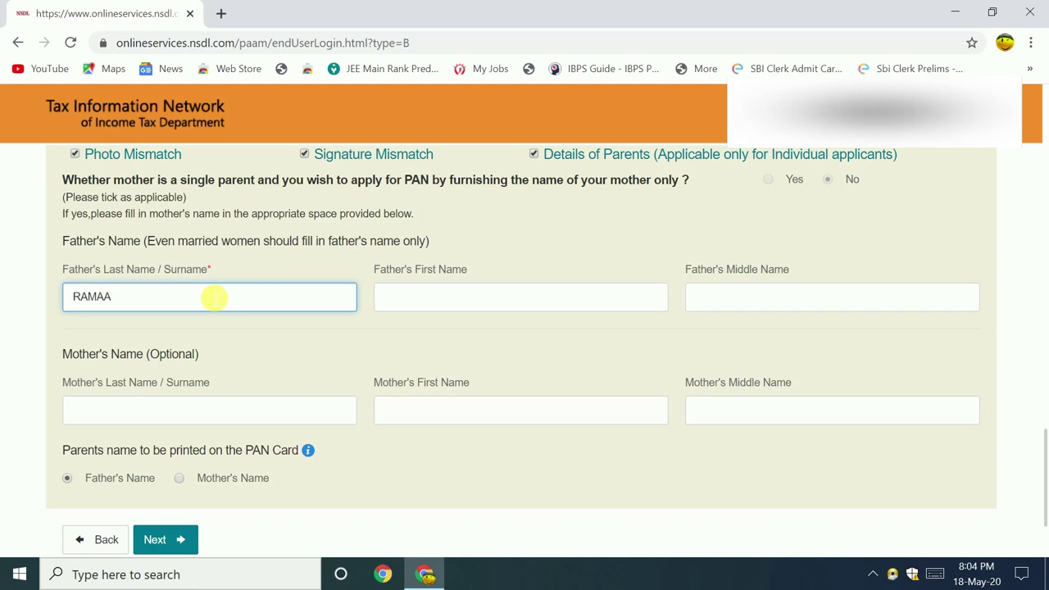
key(BackSpace)
key(Tab)
scroll(213, 299, down, 1)
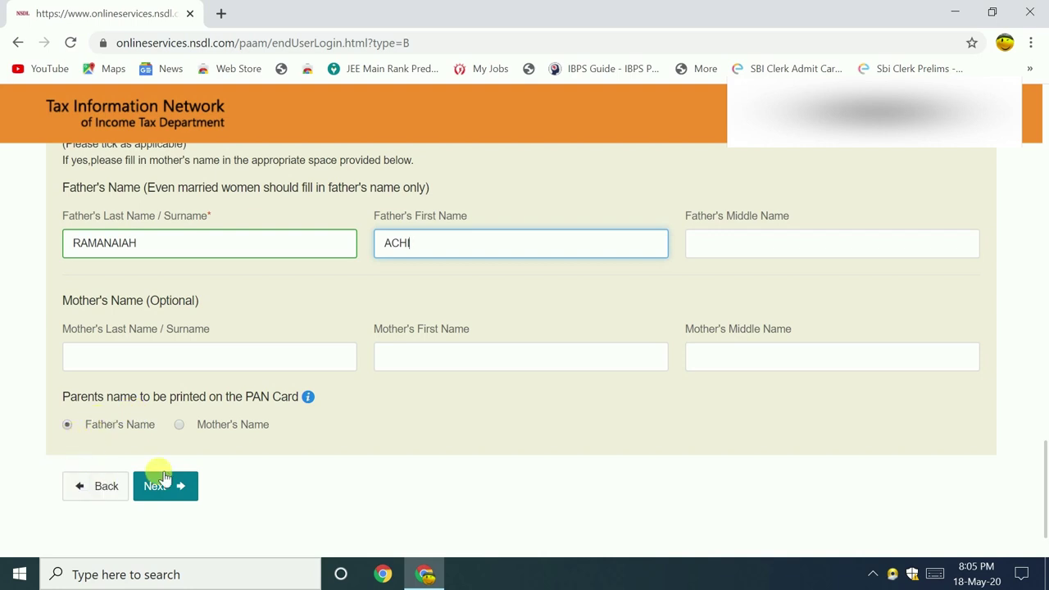
- Dismiss the save-your-details reminders and scroll to the bottom of the form
mouse_move(1038, 474)
mouse_down()
mouse_move(1043, 338)
mouse_move(1044, 405)
mouse_up()
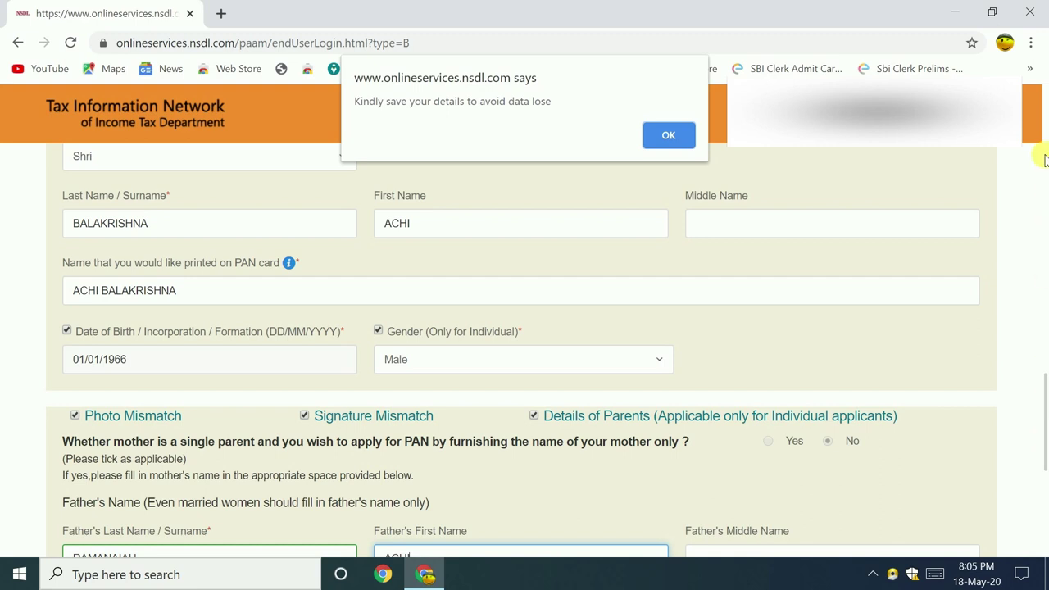
click(680, 134)
mouse_move(1045, 409)
mouse_down()
mouse_move(1045, 340)
mouse_move(1045, 440)
mouse_up()
click(668, 136)
scroll(1045, 430, down, 2)
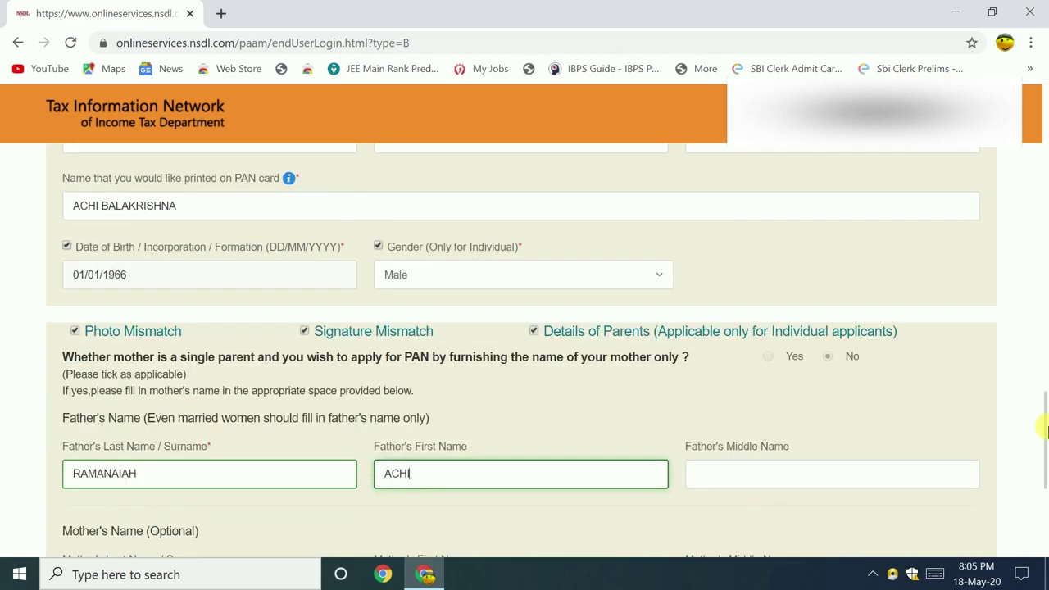
scroll(1045, 430, down, 1)
scroll(1047, 434, down, 3)
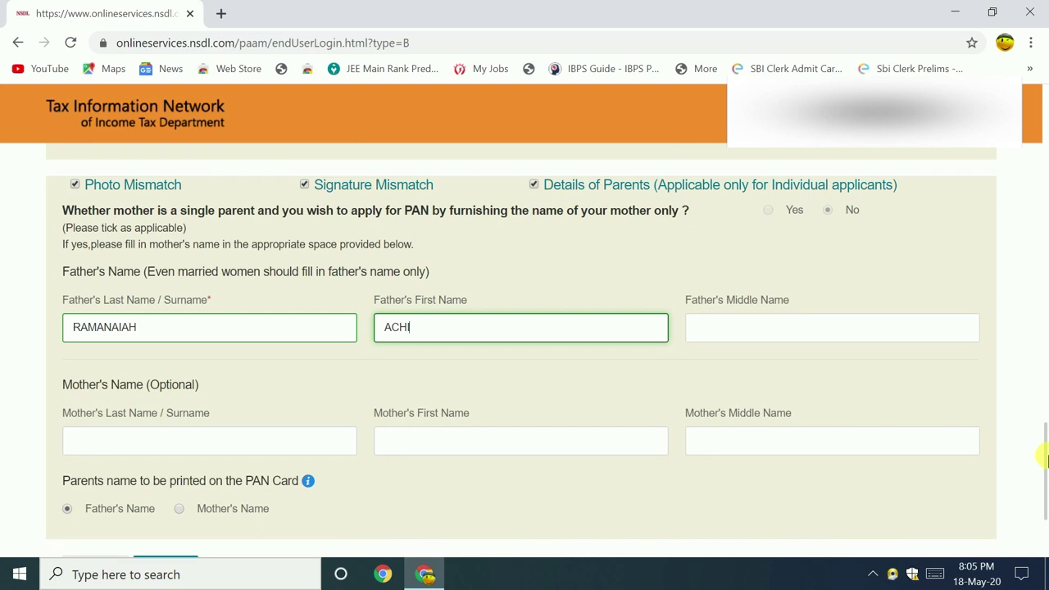
scroll(1045, 459, down, 2)
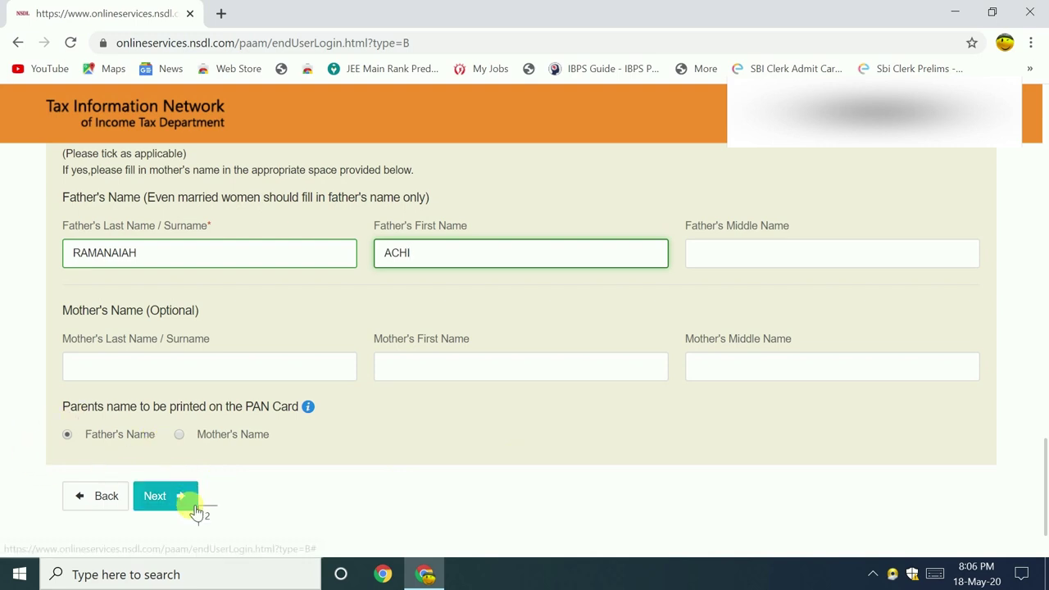
- Advance to the contact and other details step of the correction form
click(160, 497)
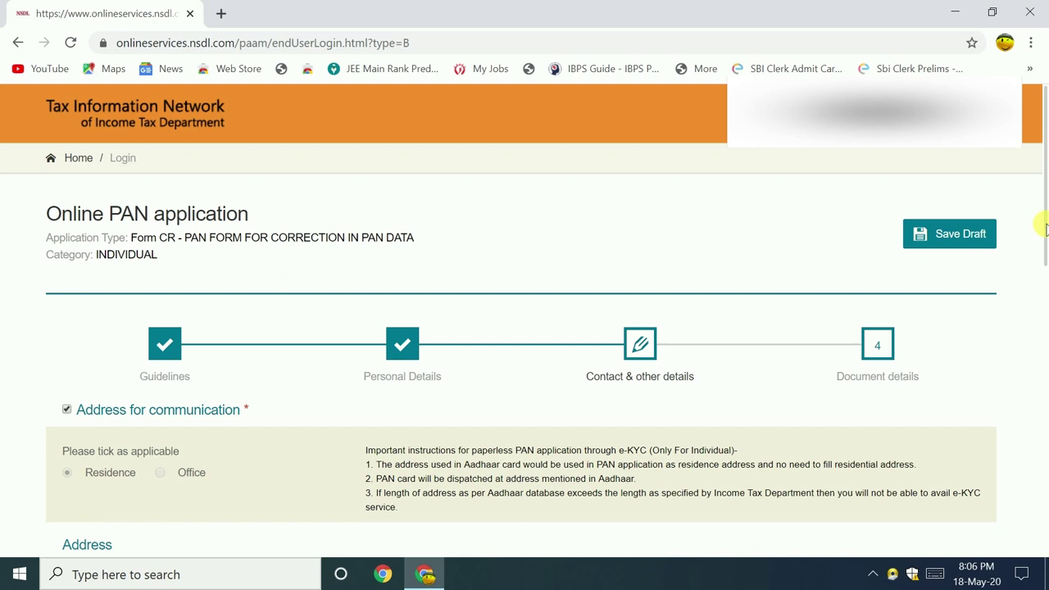
drag(1045, 228, 1046, 276)
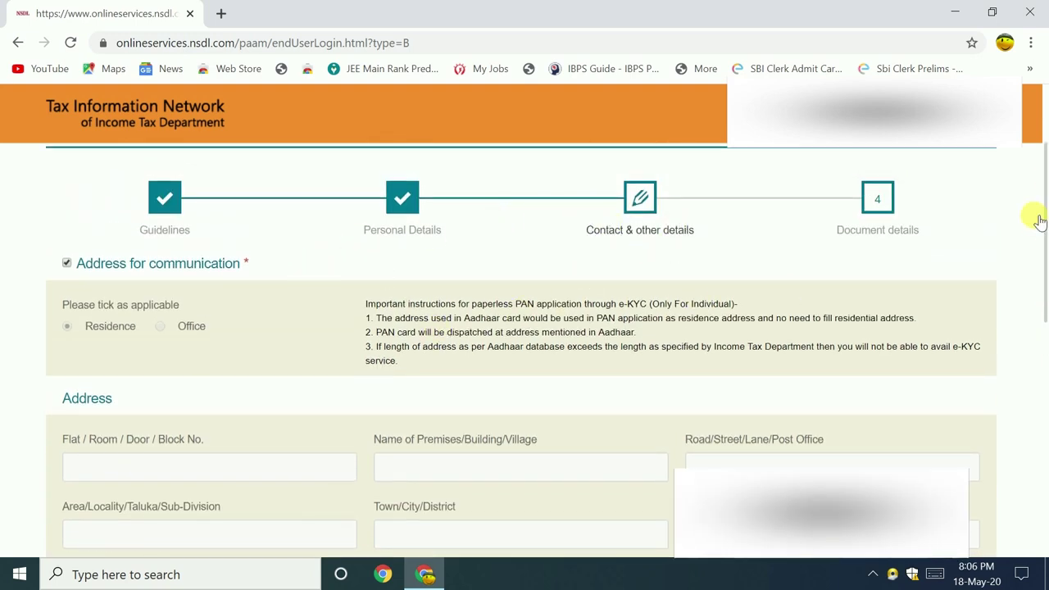
drag(1039, 219, 1045, 326)
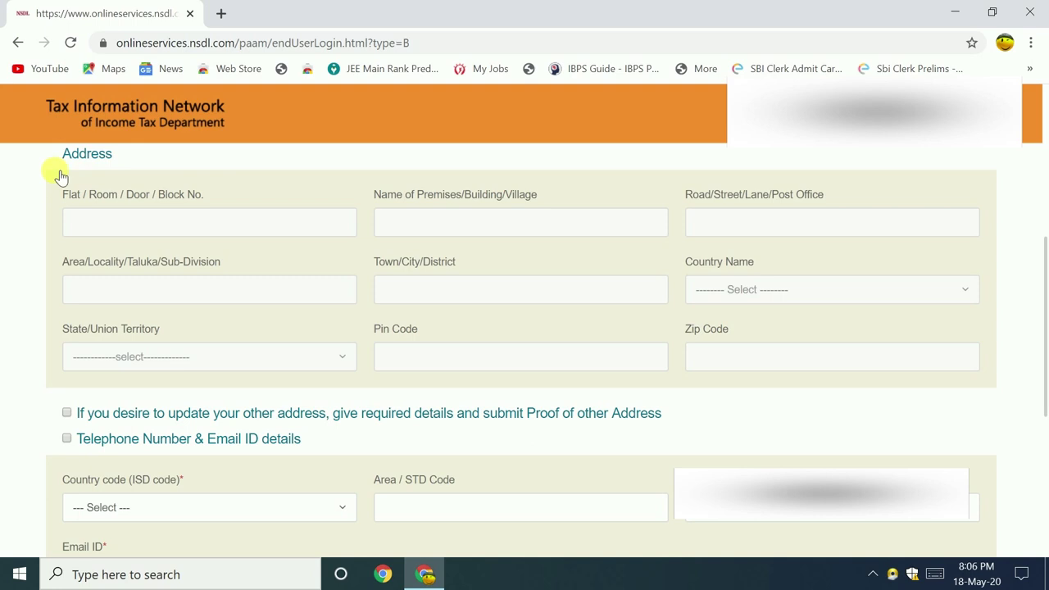
drag(1044, 270, 1045, 348)
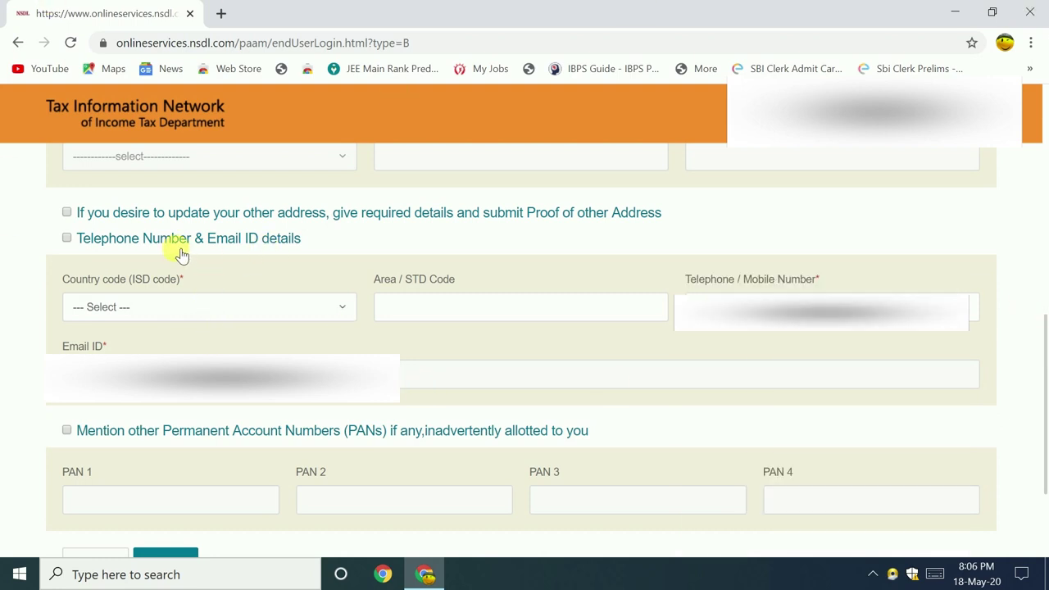
- Enable Telephone Number & Email ID details and set the country code to INDIA (91)
click(66, 238)
click(123, 310)
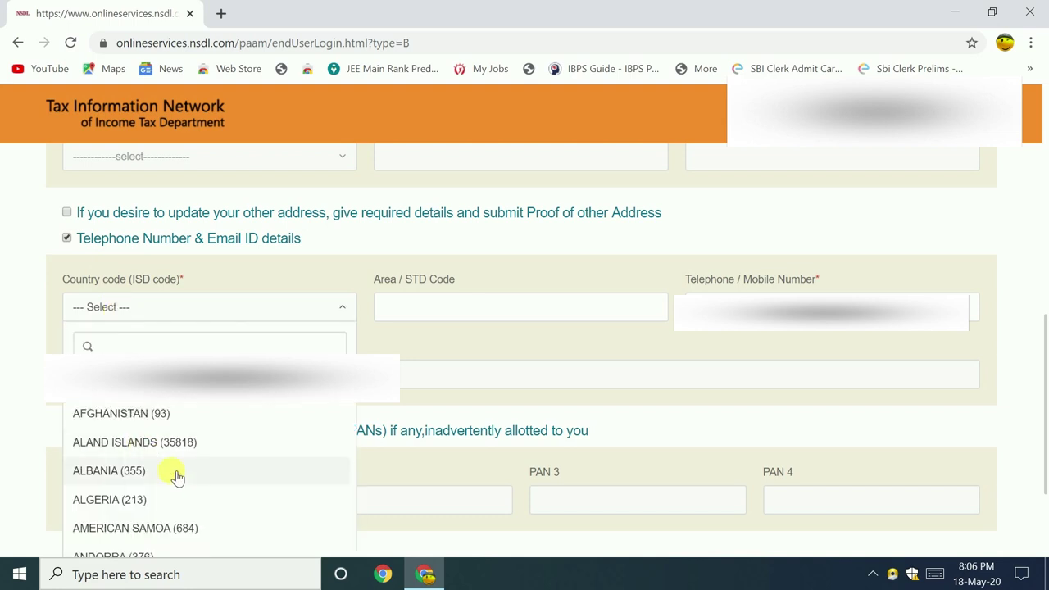
scroll(118, 498, down, 10)
scroll(120, 502, down, 5)
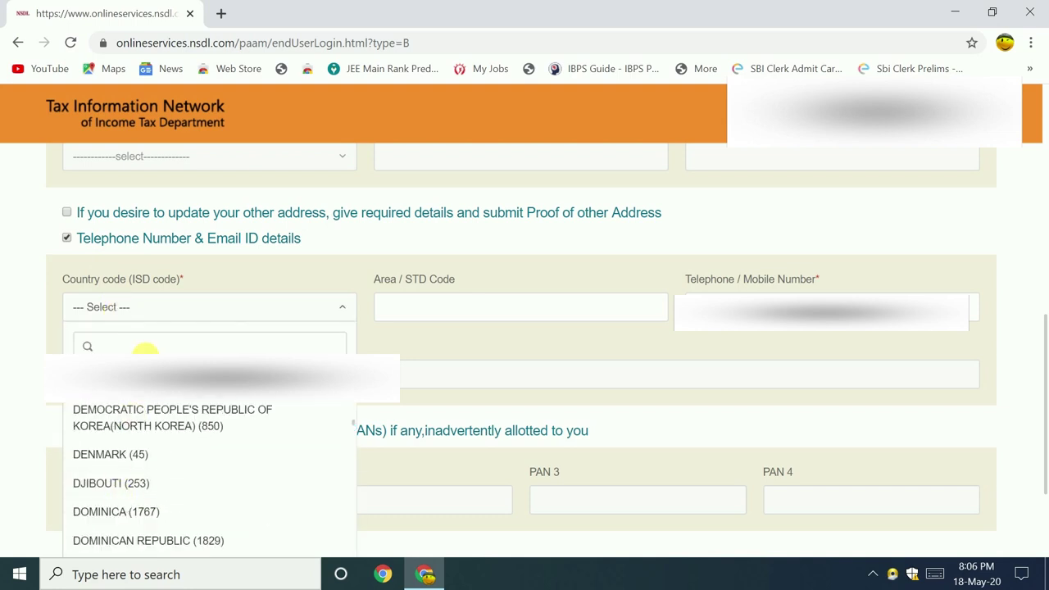
text(IN)
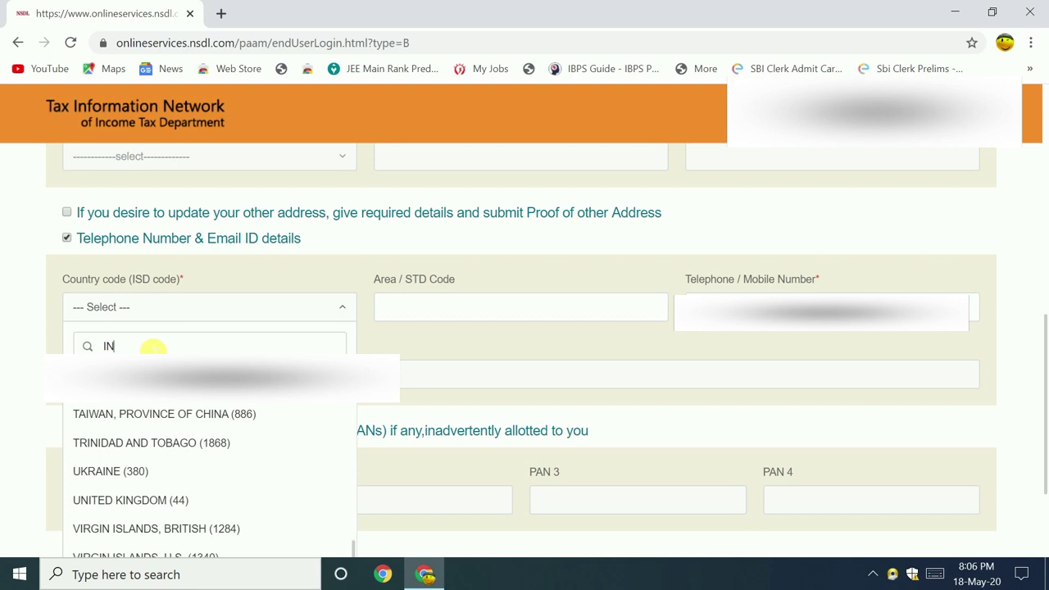
text(DI)
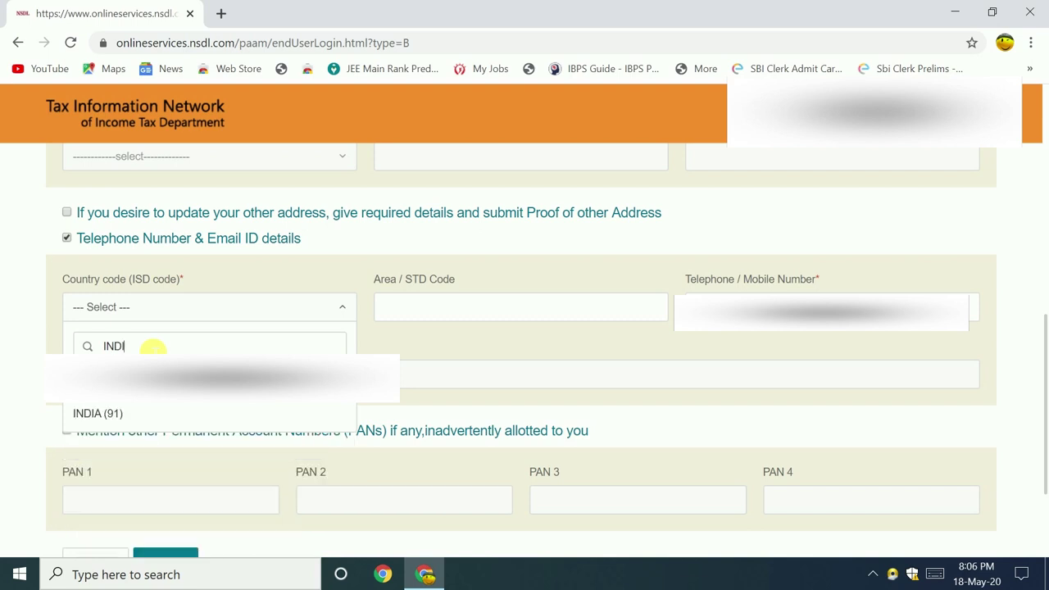
click(112, 415)
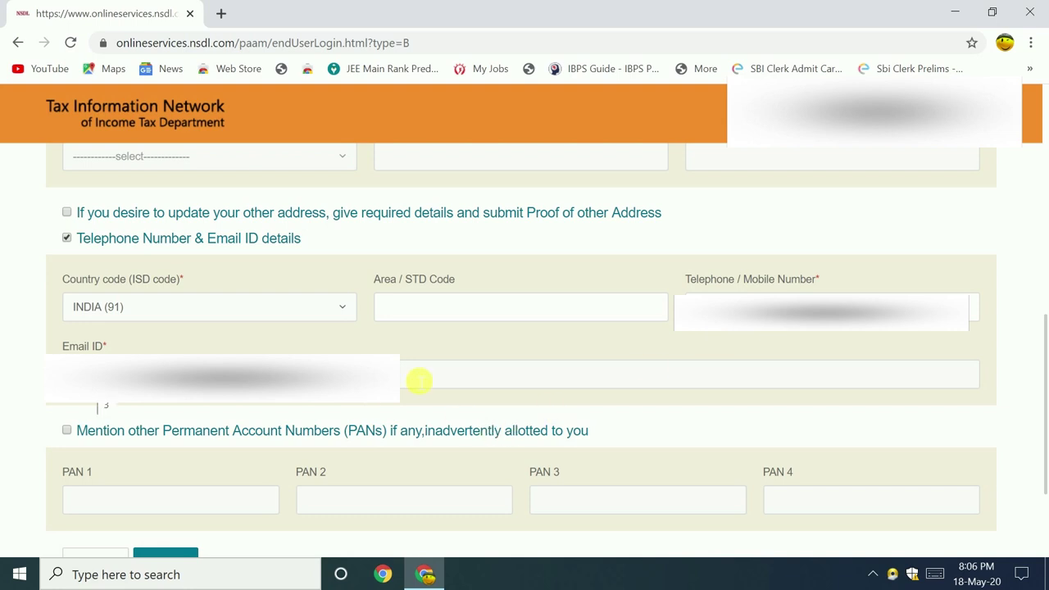
drag(1045, 382, 1045, 416)
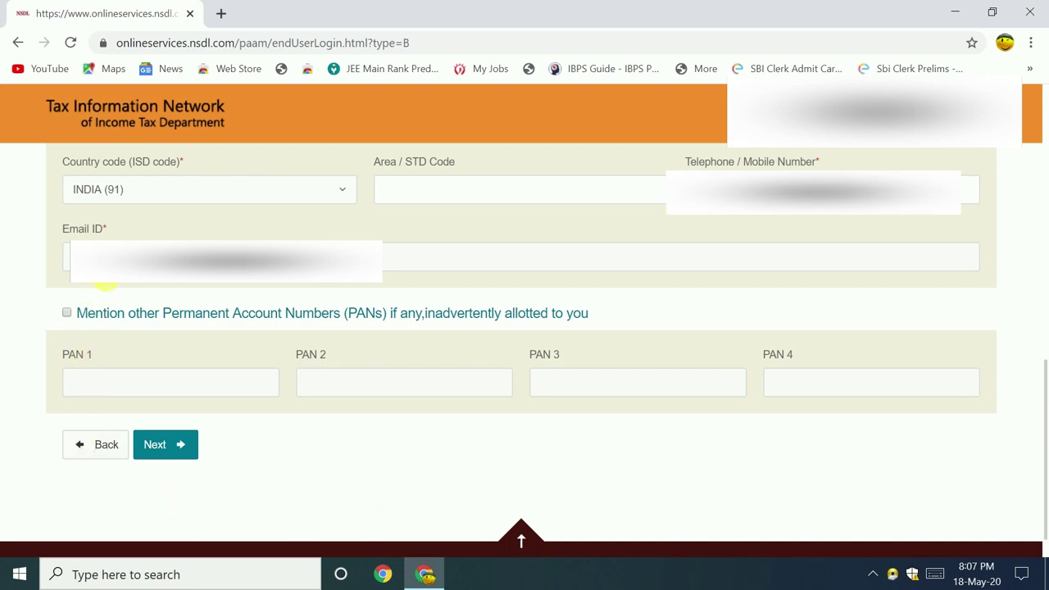
drag(1037, 398, 1038, 401)
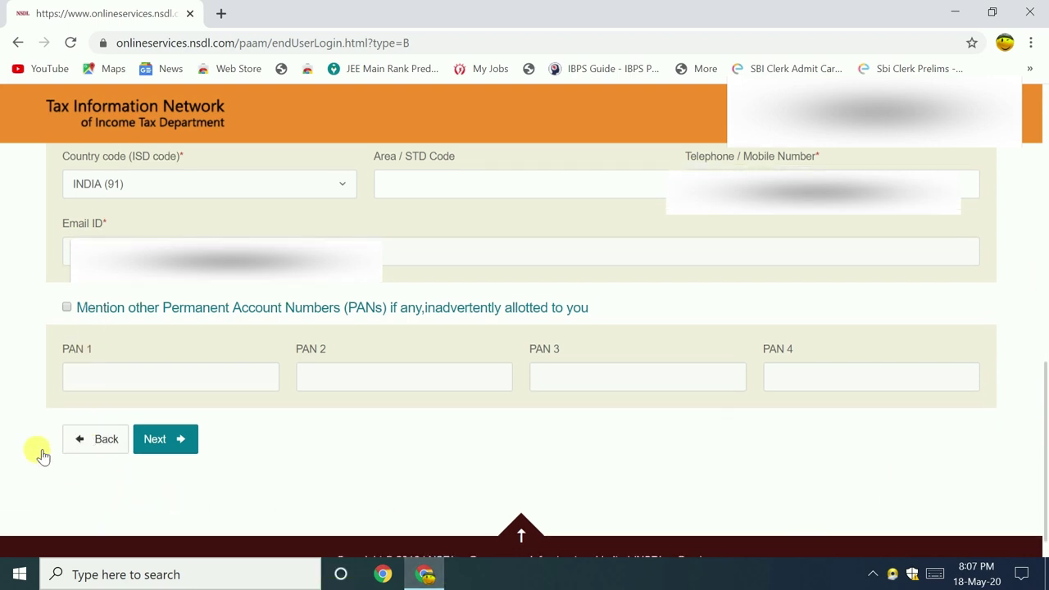
- On the document details step, choose Copy of Pan Card as proof of PAN and start the declaration name
click(171, 440)
drag(1046, 267, 1046, 358)
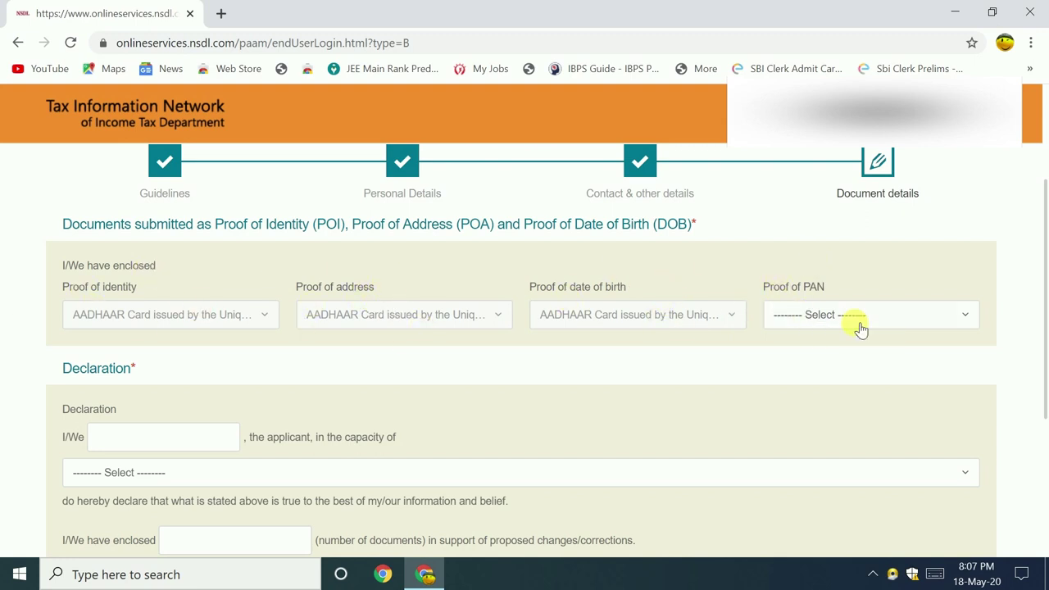
click(947, 317)
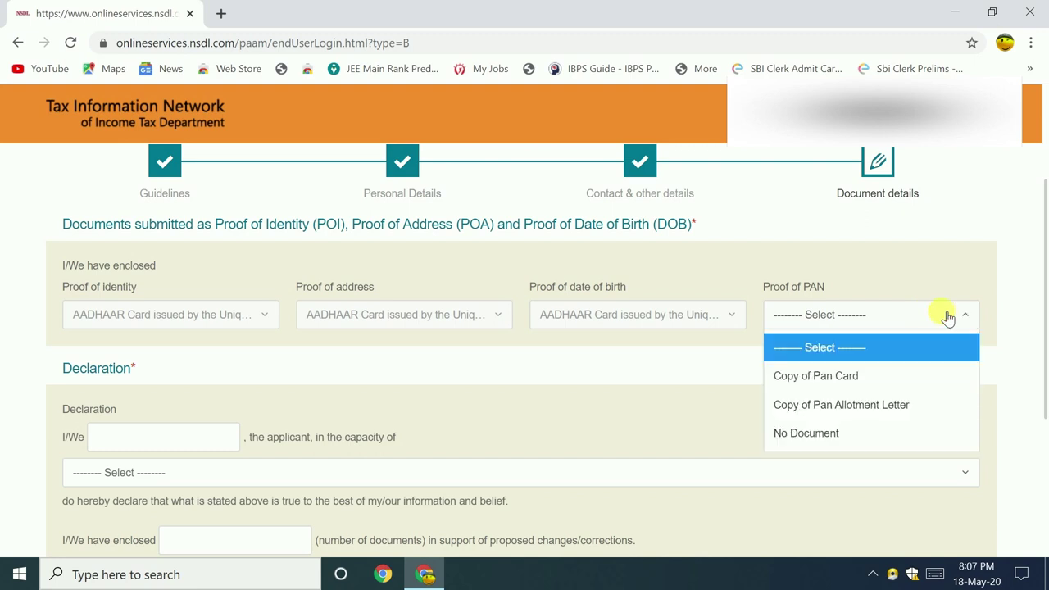
click(812, 381)
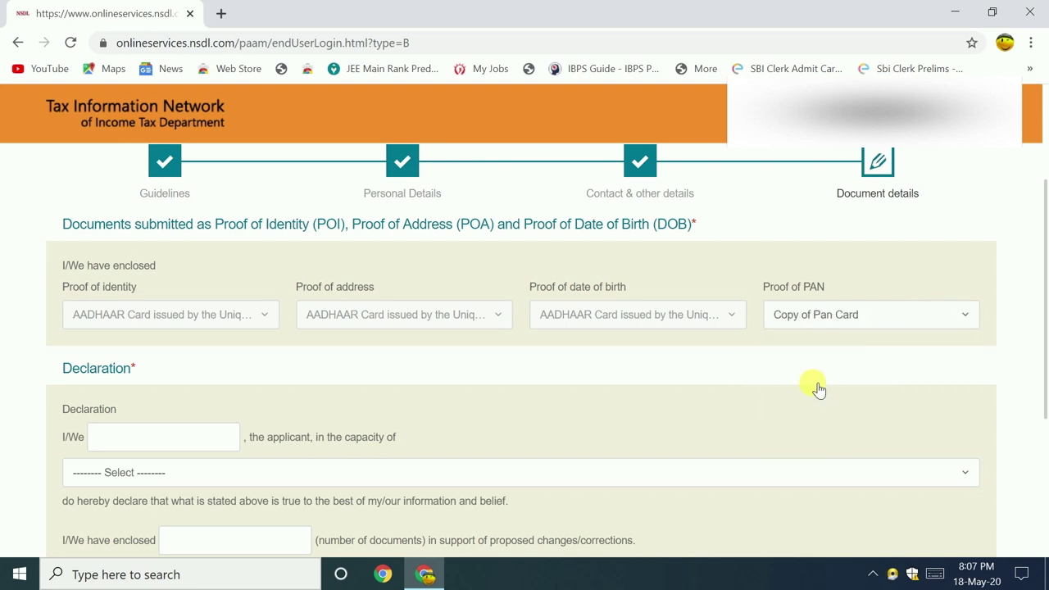
drag(1045, 288, 1043, 356)
click(188, 313)
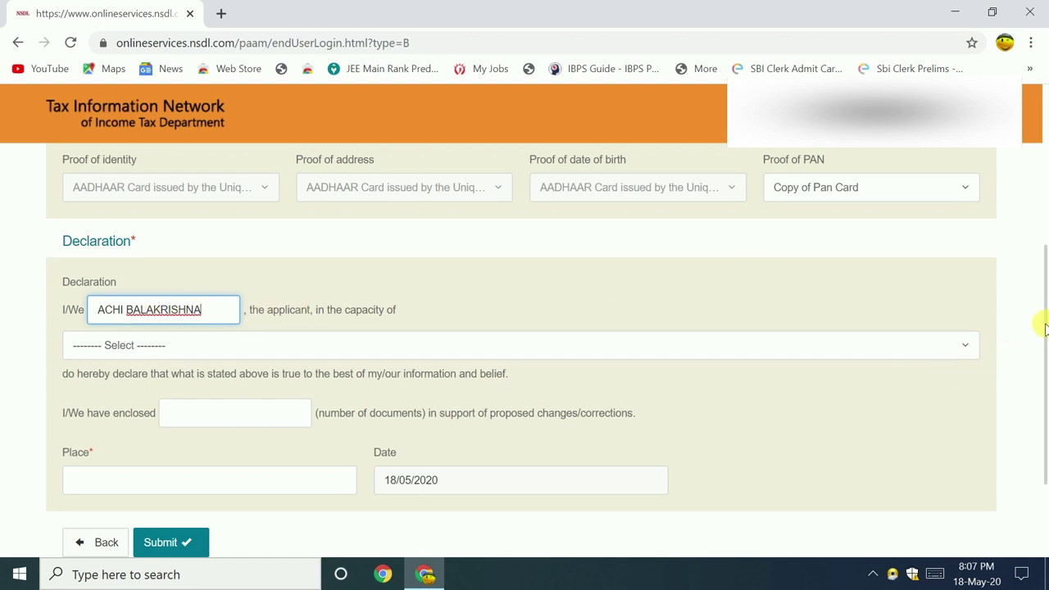
- Declare the capacity as Himself/Herself and enter 4 as the number of enclosed documents
scroll(1044, 328, down, 1)
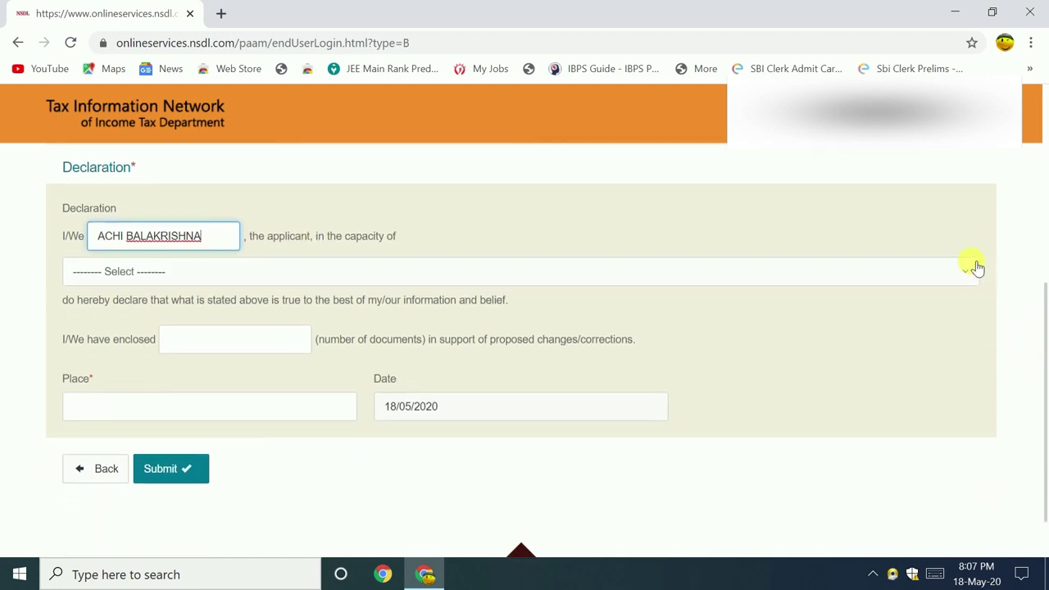
click(976, 267)
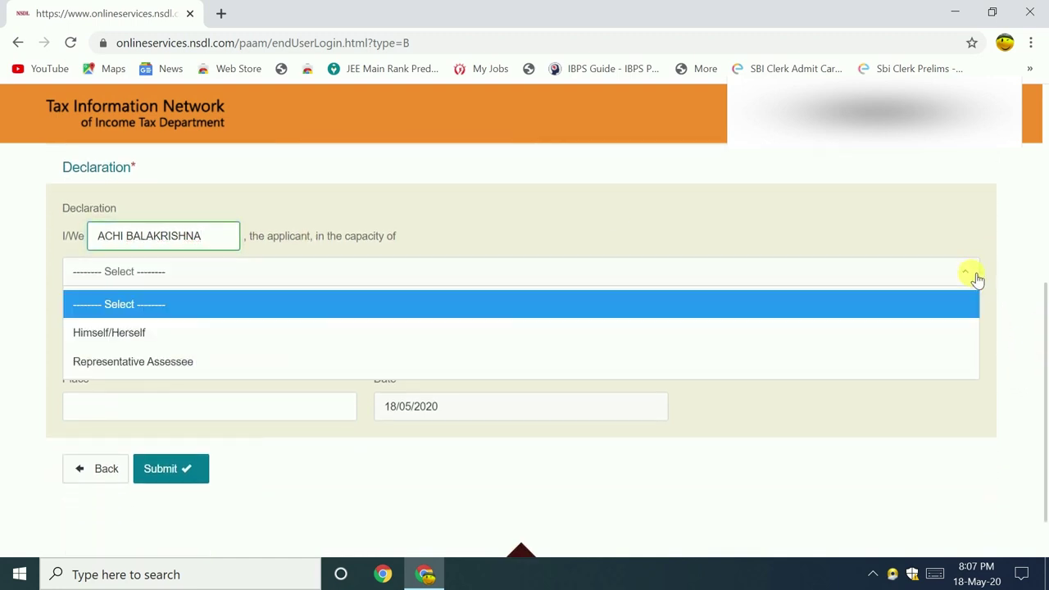
click(132, 333)
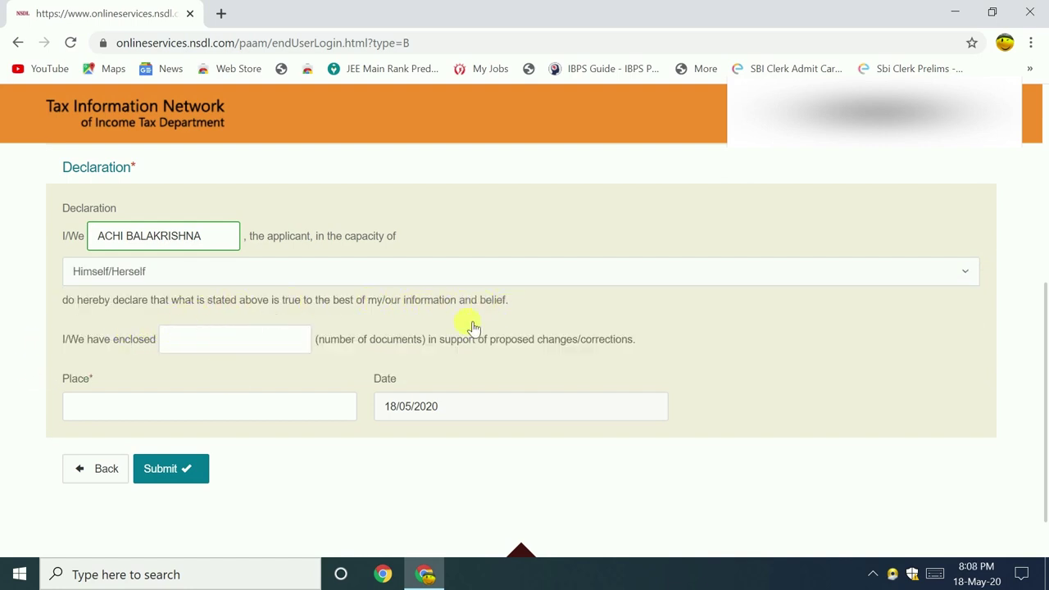
click(246, 345)
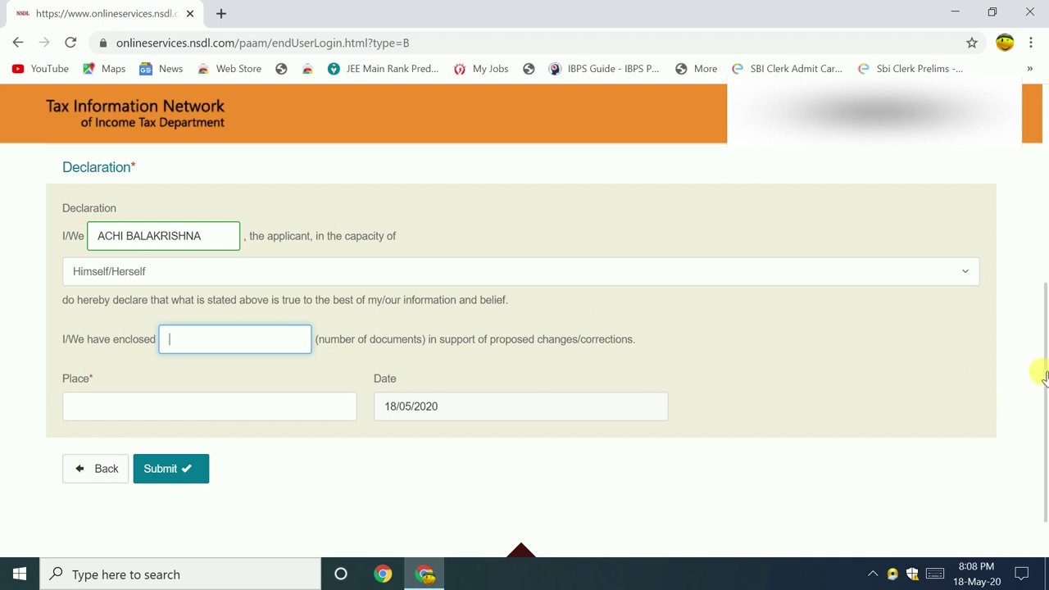
- Enter TIRUPATI as the place of declaration and submit the correction form
scroll(1041, 318, up, 3)
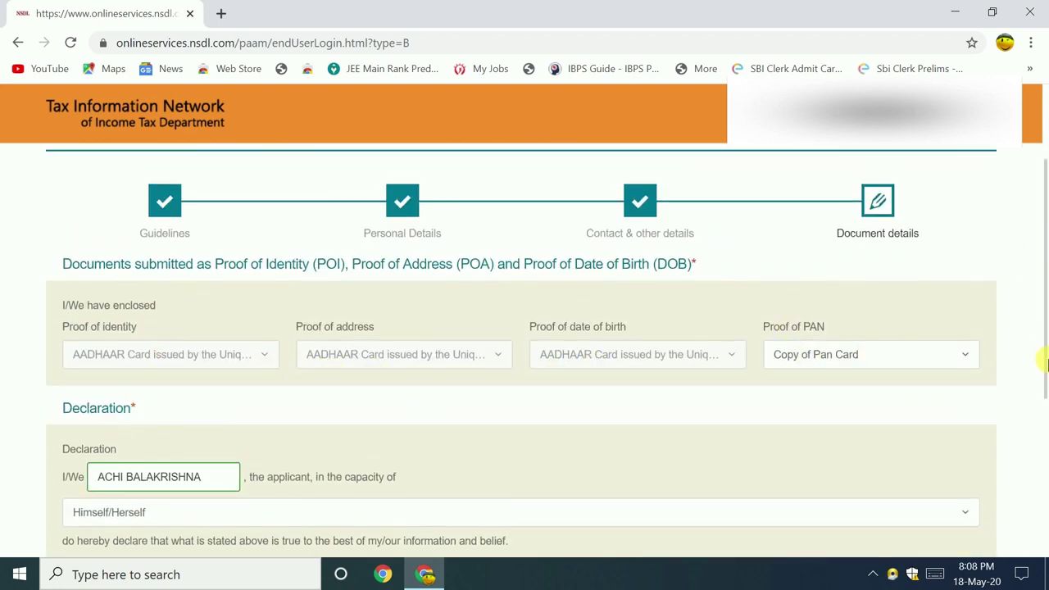
drag(1042, 366, 1042, 459)
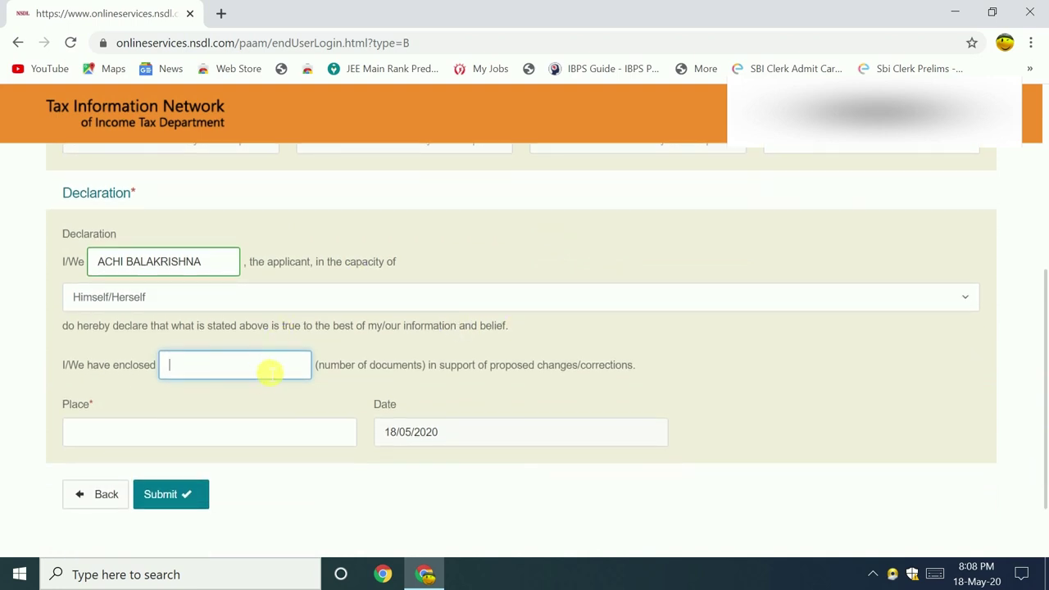
click(119, 433)
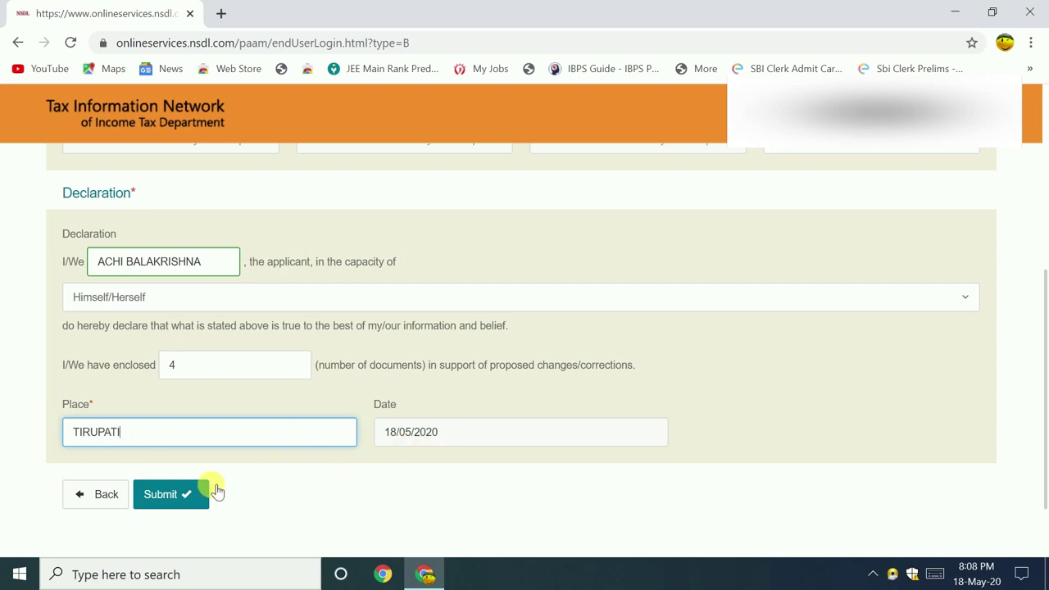
drag(1042, 347, 1040, 246)
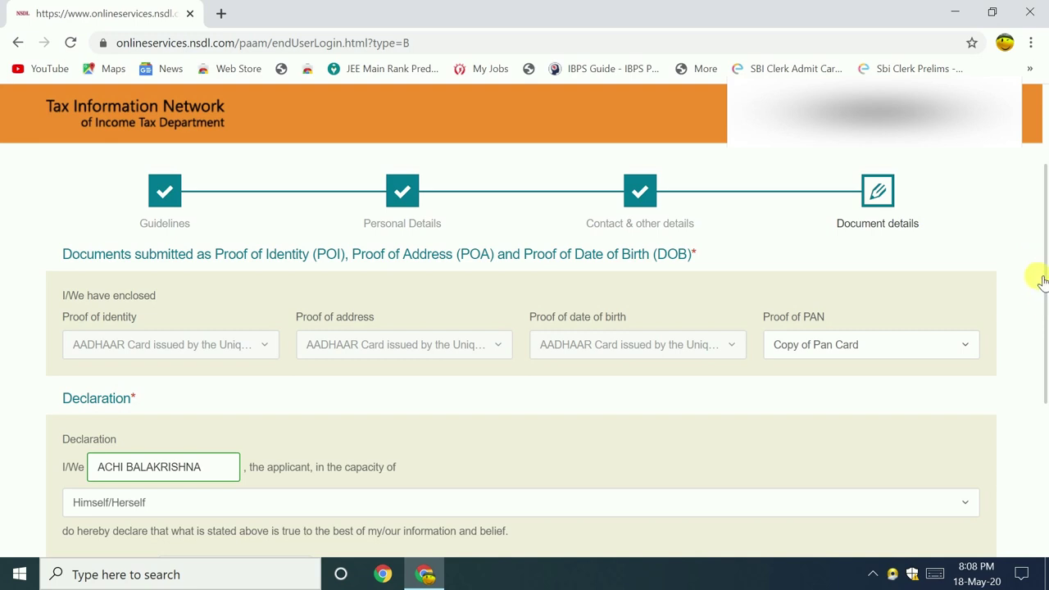
drag(1036, 264, 1044, 399)
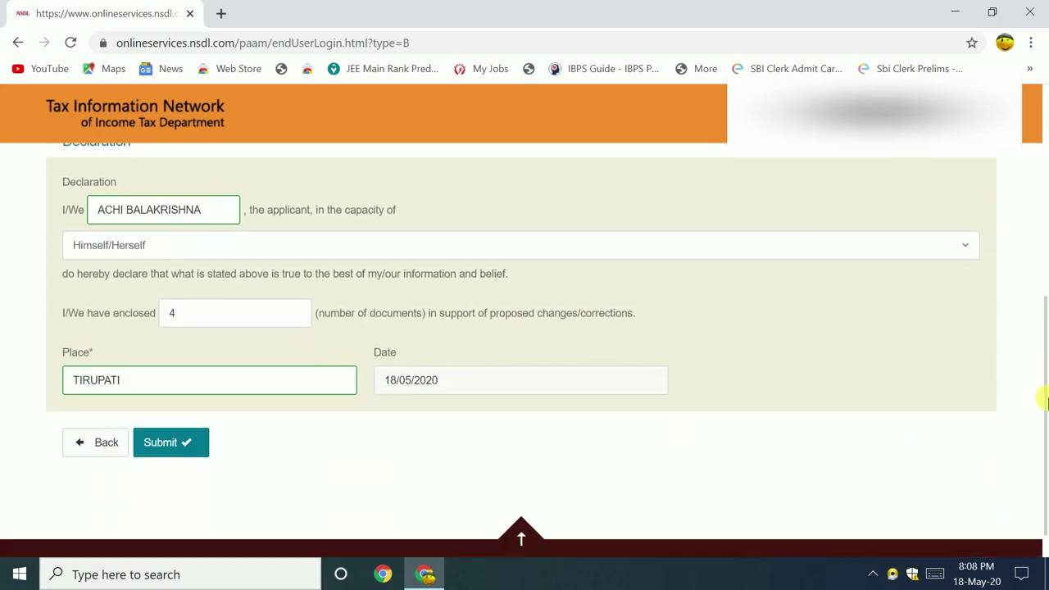
click(172, 426)
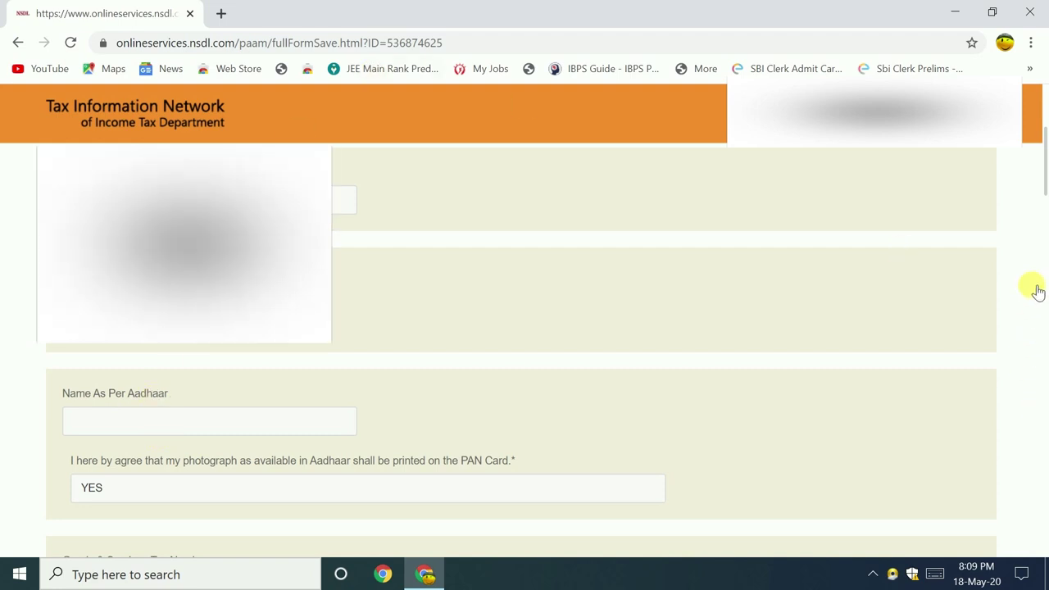
- Check the Name As Per Aadhaar field at the top of the saved form
drag(1044, 178, 1044, 215)
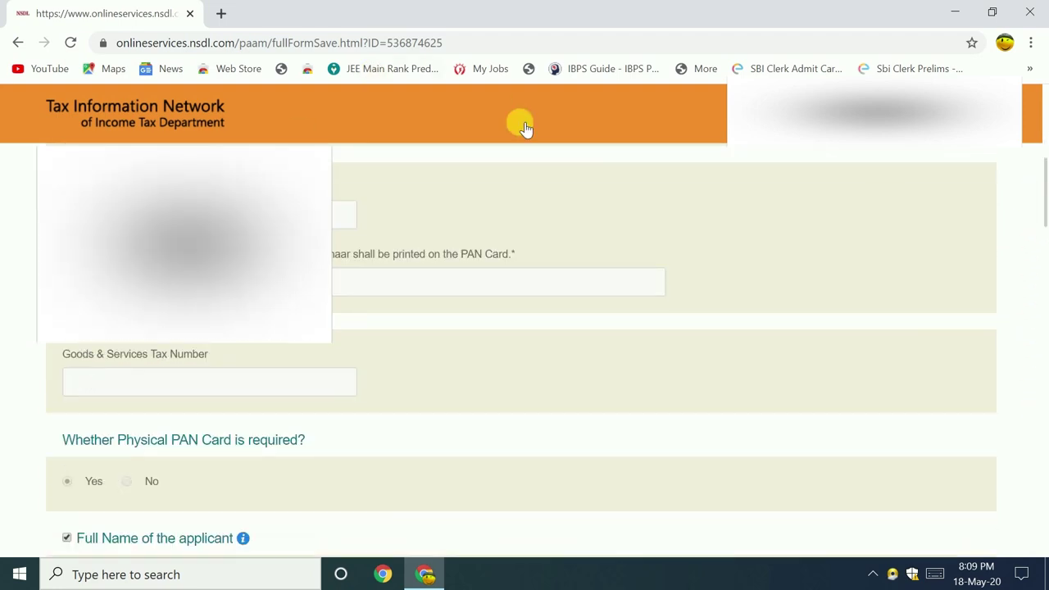
click(300, 218)
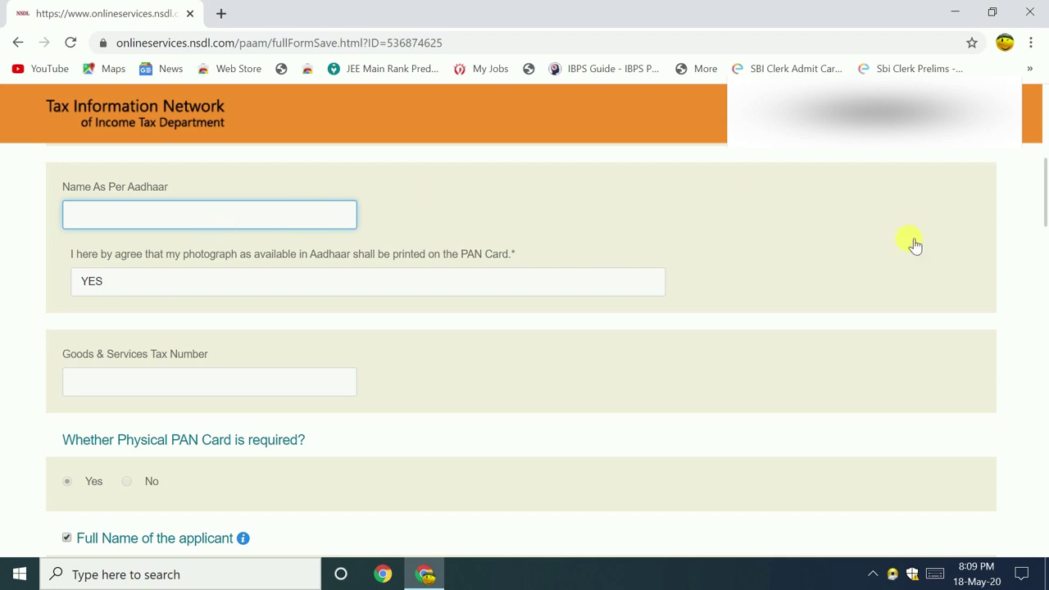
scroll(60, 210, down, 4)
scroll(302, 222, up, 4)
scroll(279, 223, down, 4)
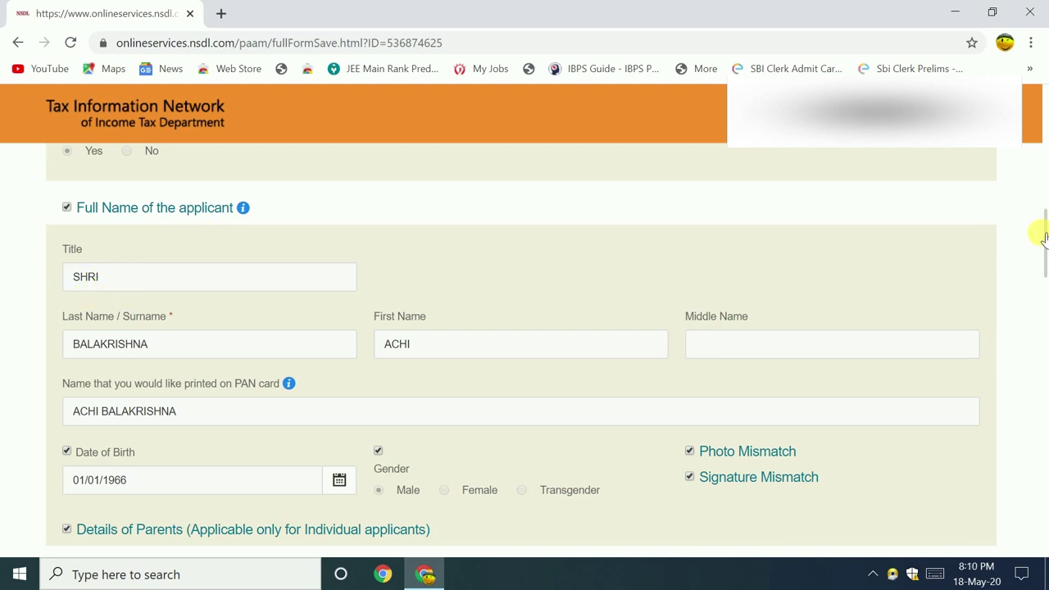
- Review the personal, parents and address sections down to Document details
drag(1044, 239, 1043, 254)
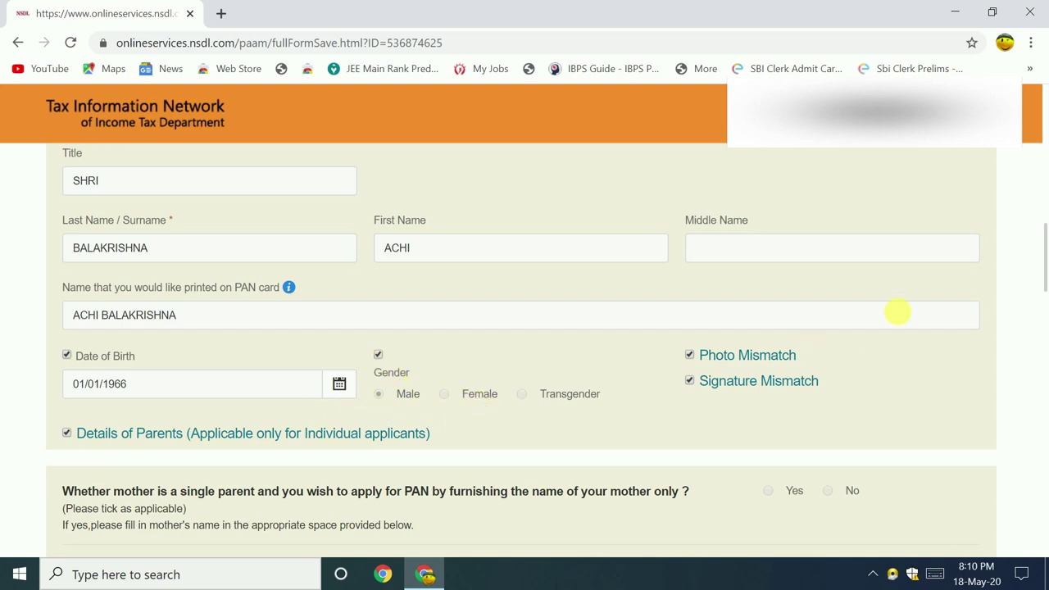
drag(1045, 257, 1046, 318)
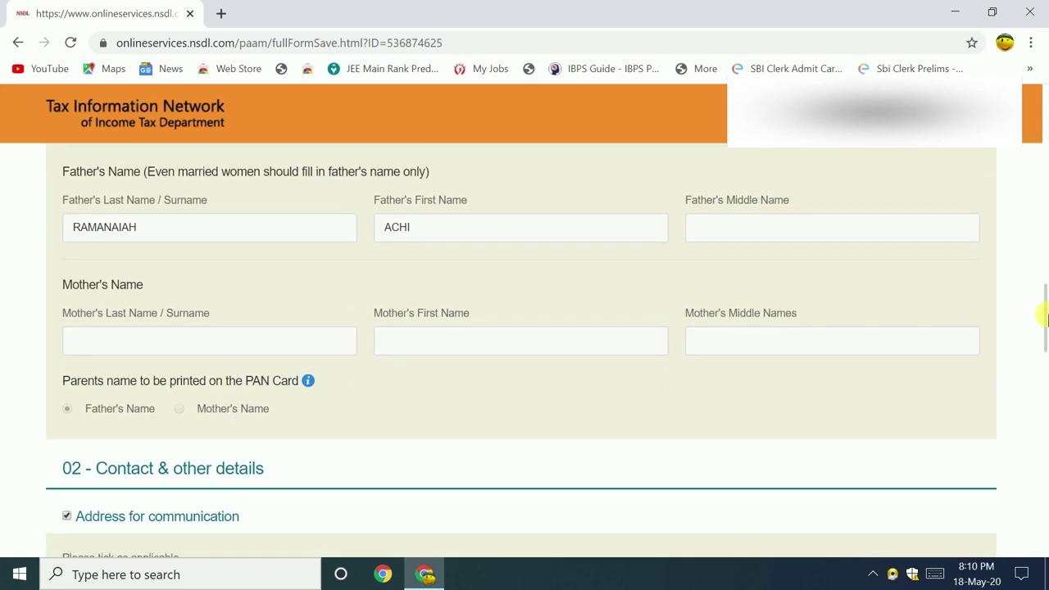
drag(1045, 318, 1045, 363)
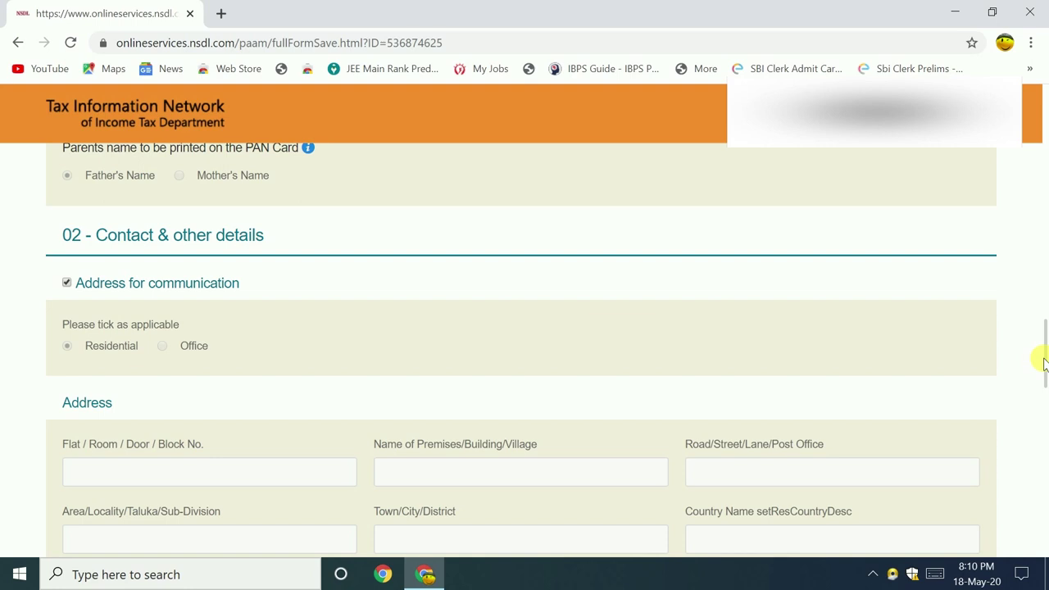
scroll(1045, 363, down, 2)
scroll(1043, 363, up, 2)
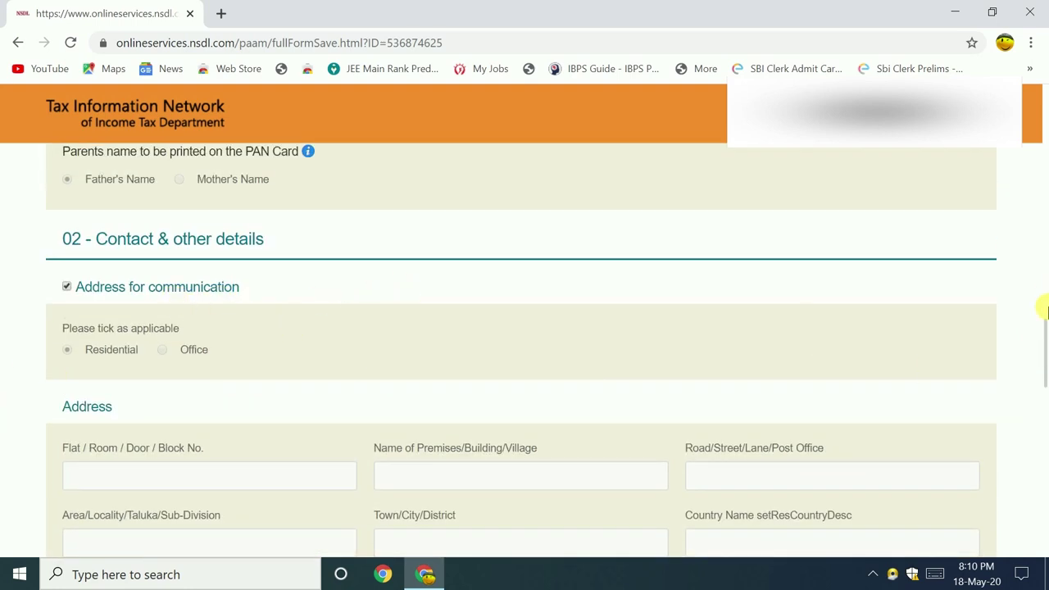
mouse_move(1040, 339)
mouse_down()
mouse_move(1044, 364)
mouse_move(1044, 350)
mouse_up()
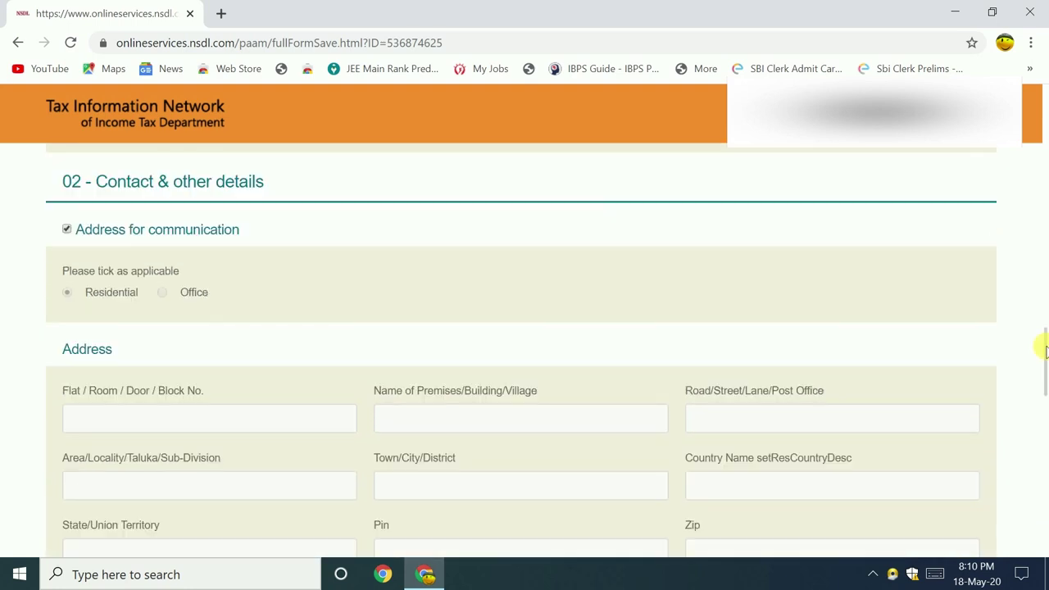
mouse_move(1038, 346)
mouse_down()
mouse_move(1046, 365)
mouse_move(1045, 351)
mouse_up()
click(65, 230)
drag(1041, 344, 1046, 353)
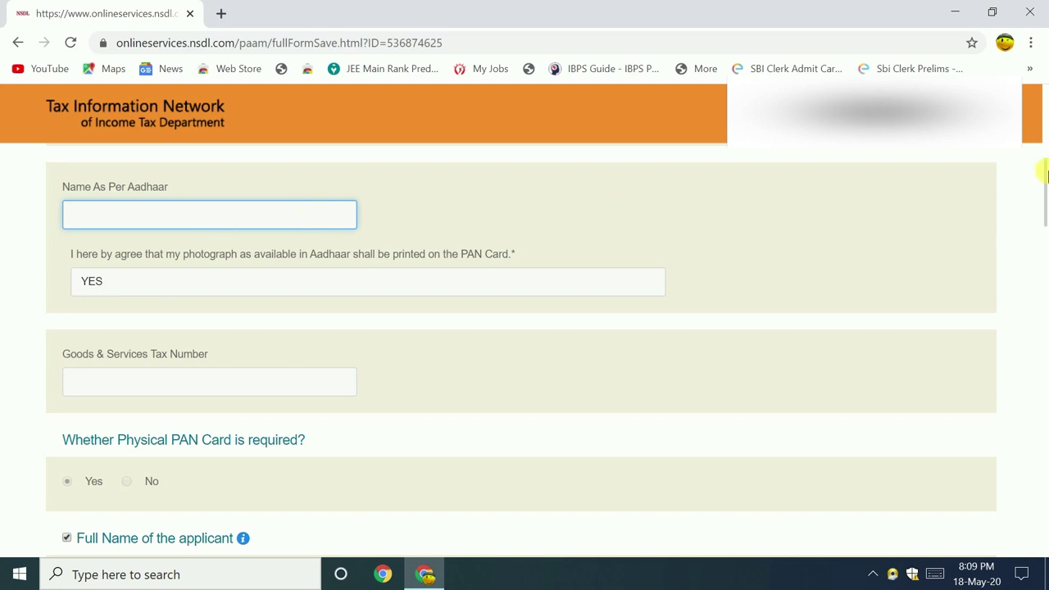
mouse_move(1046, 194)
mouse_down()
mouse_move(1040, 171)
mouse_move(1046, 194)
mouse_up()
drag(1046, 194, 1042, 175)
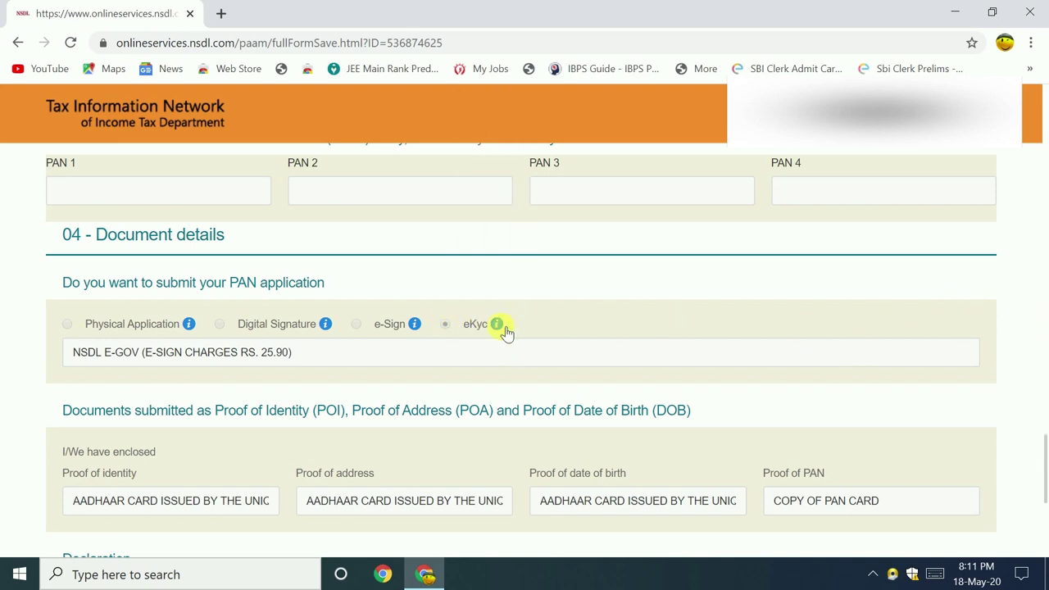
- Read the eKyc information note, scroll to the Declaration, and proceed to payment
mouse_move(505, 327)
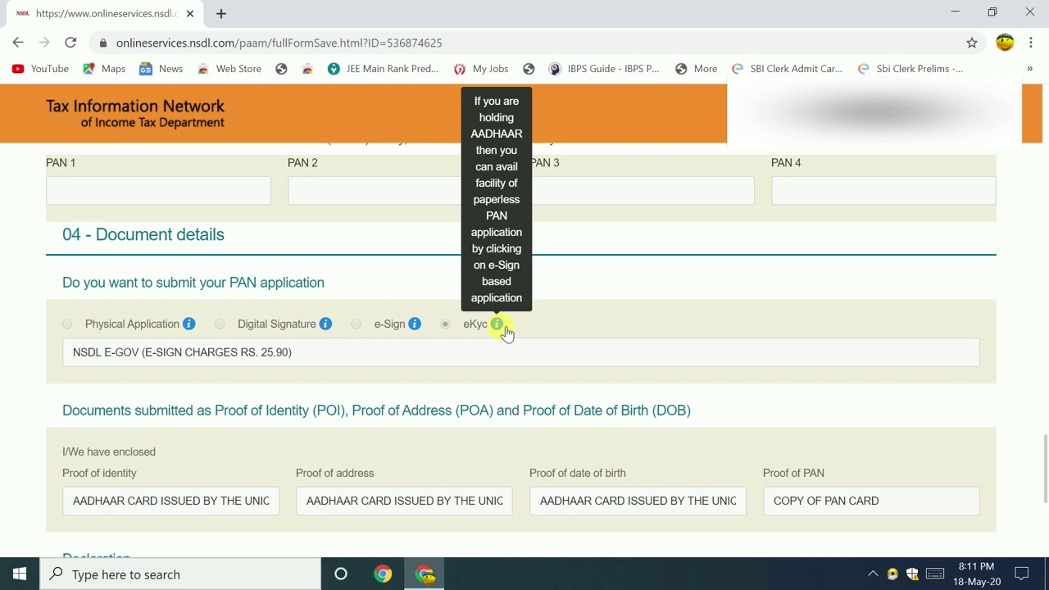
drag(1044, 467, 1045, 496)
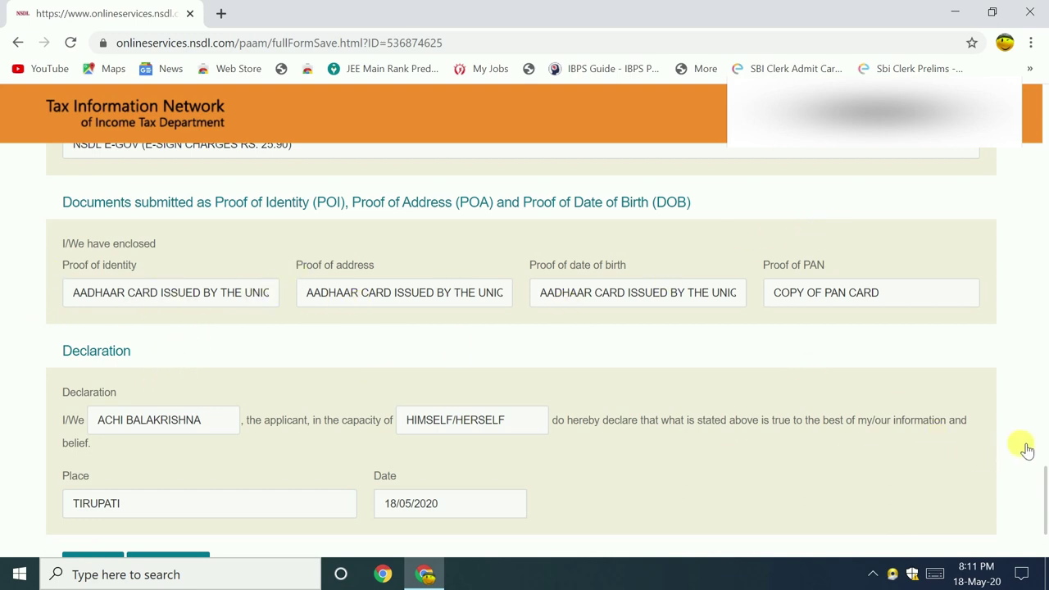
scroll(1041, 479, down, 2)
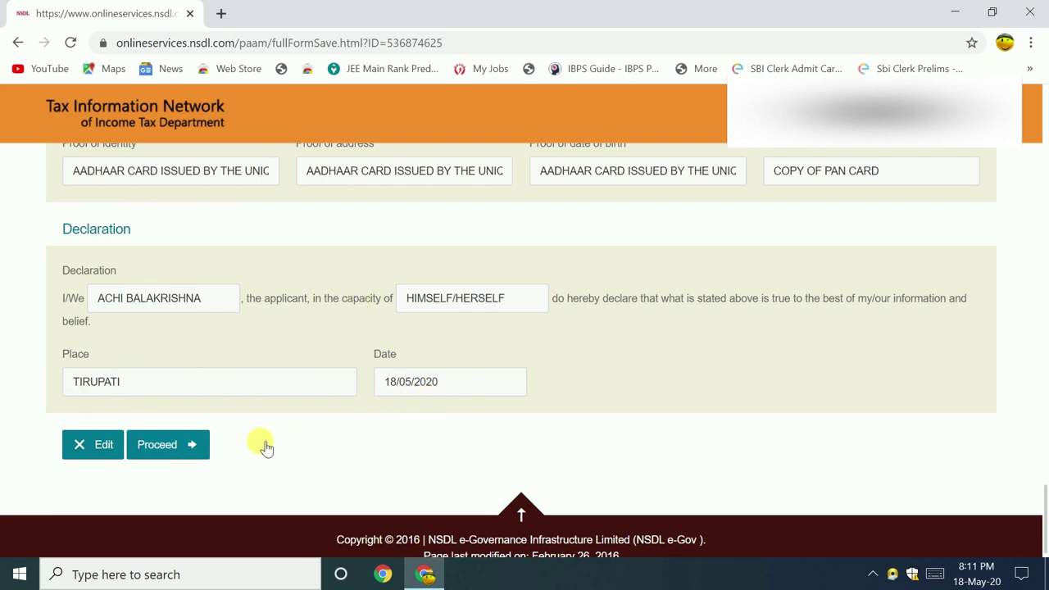
click(142, 444)
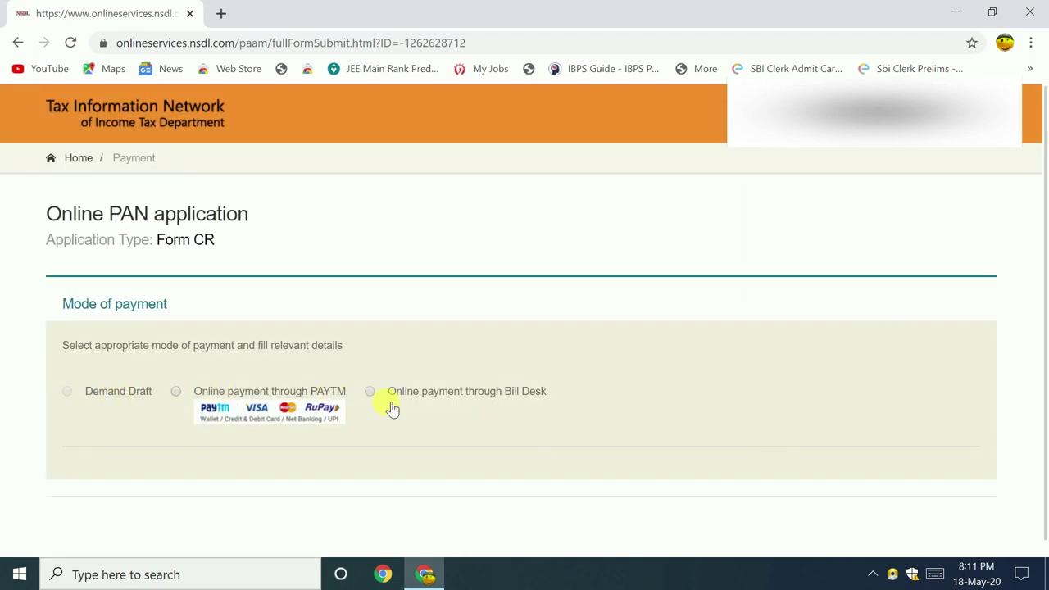
- Select online payment through PAYTM instead of Bill Desk for the Form CR fee
click(369, 391)
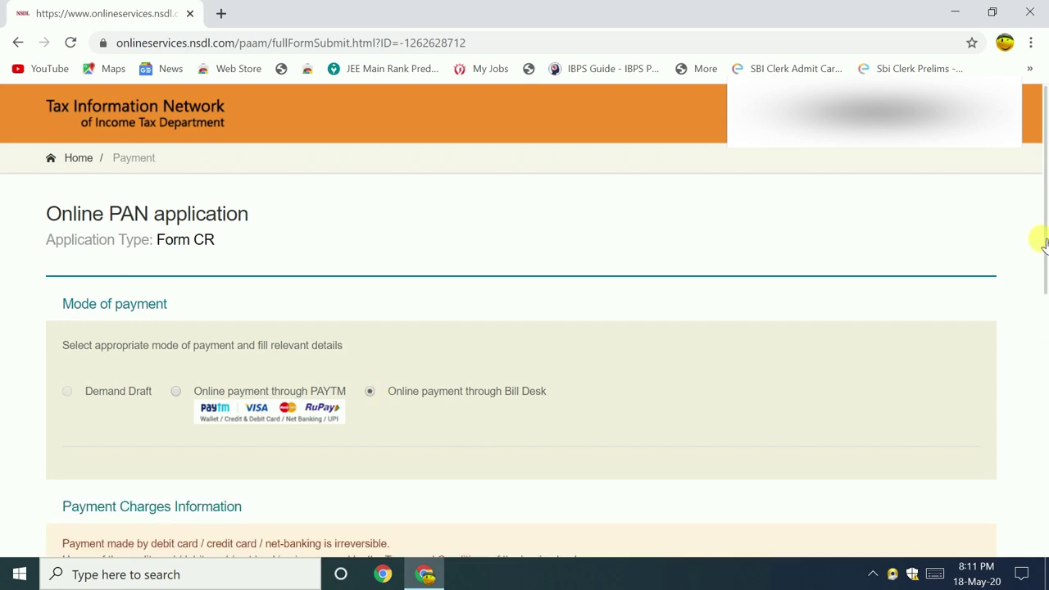
scroll(1043, 242, down, 3)
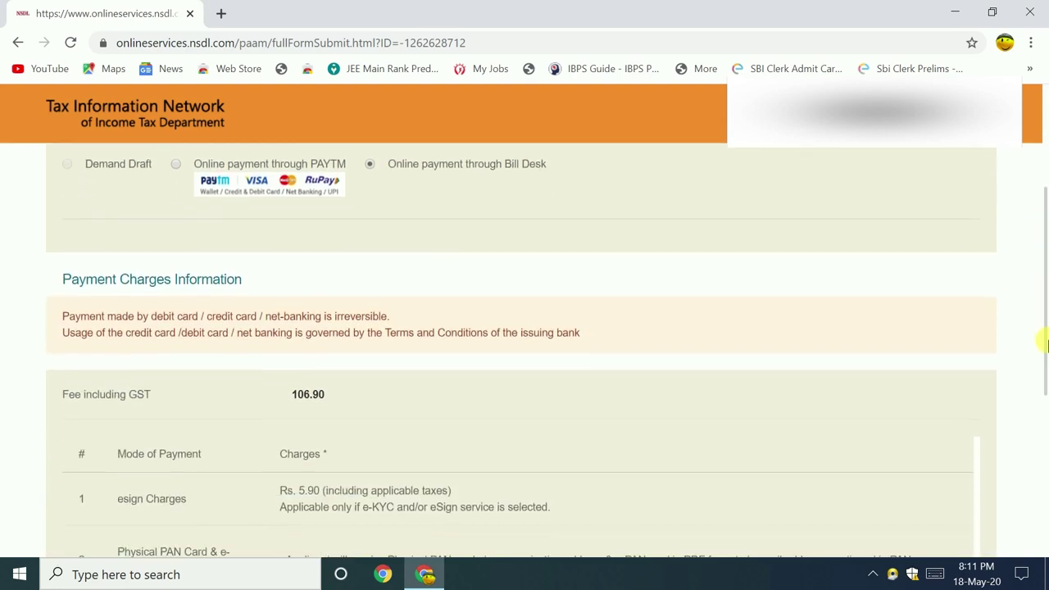
drag(1044, 352, 1044, 390)
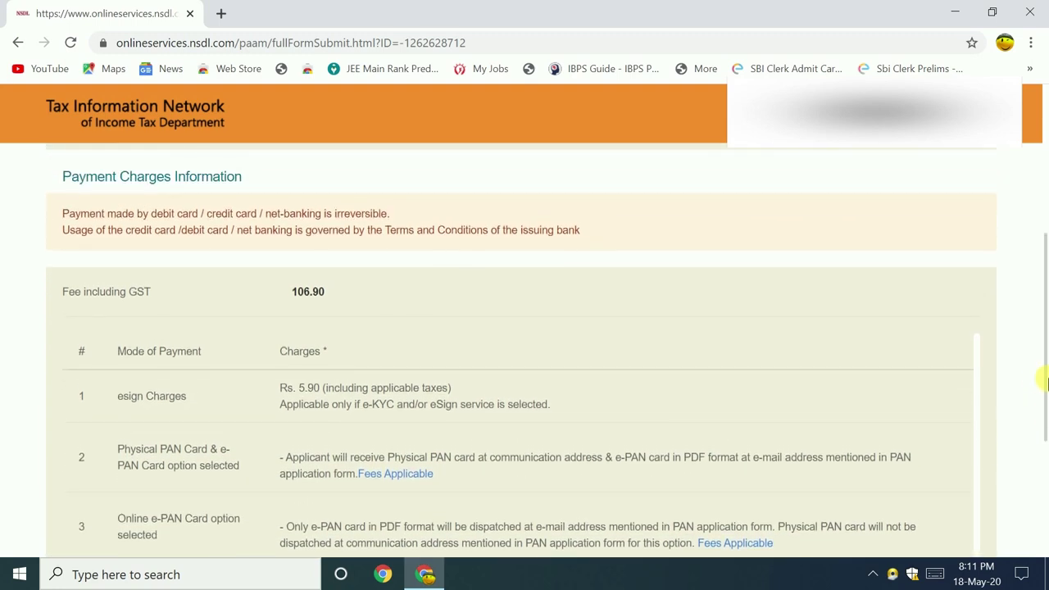
drag(1043, 365, 1042, 312)
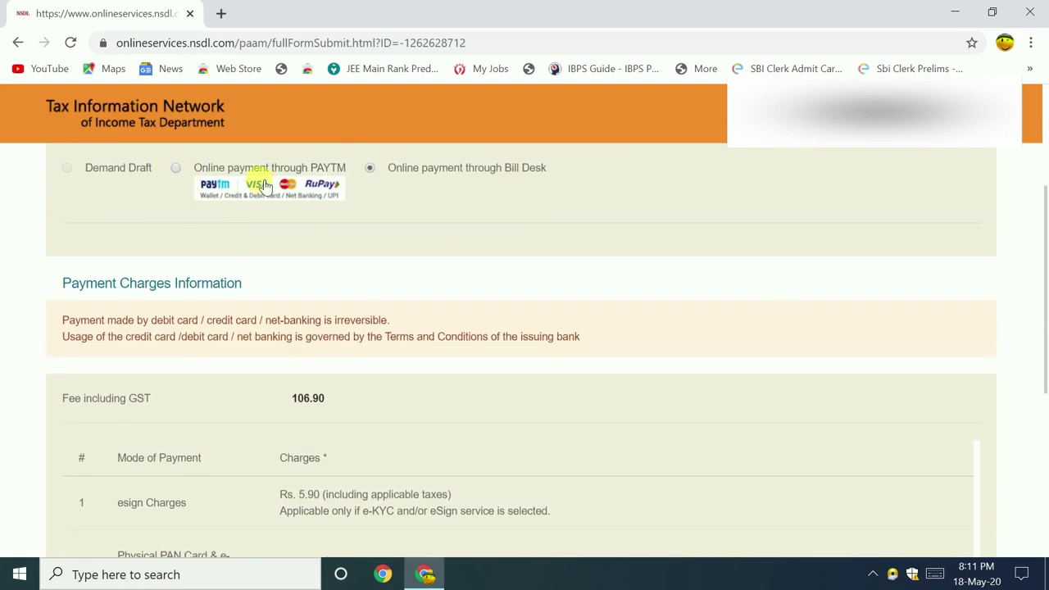
click(175, 168)
scroll(258, 223, up, 3)
scroll(293, 406, down, 5)
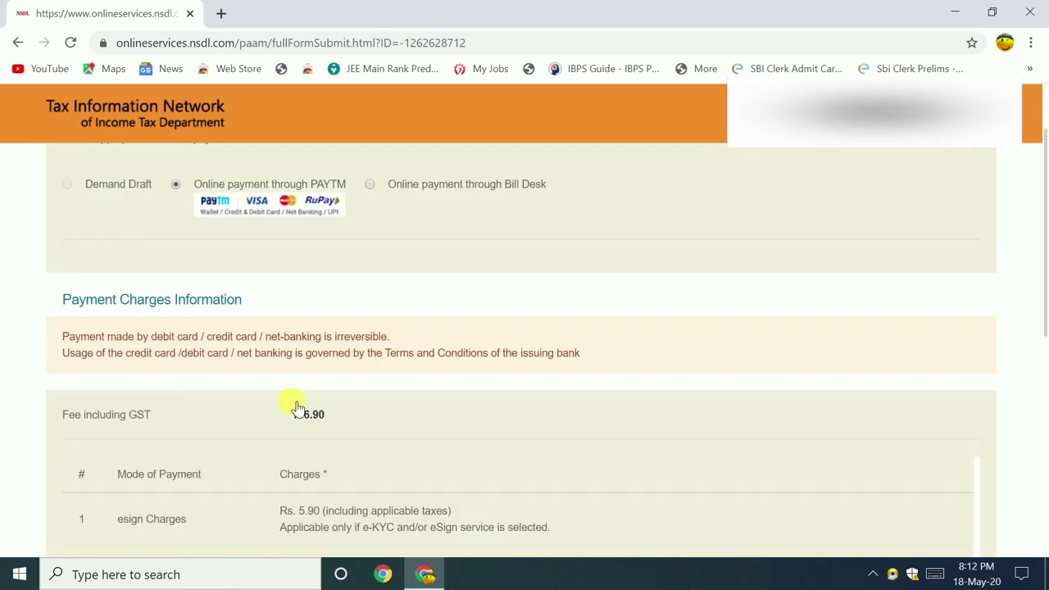
scroll(297, 324, up, 2)
scroll(297, 324, down, 2)
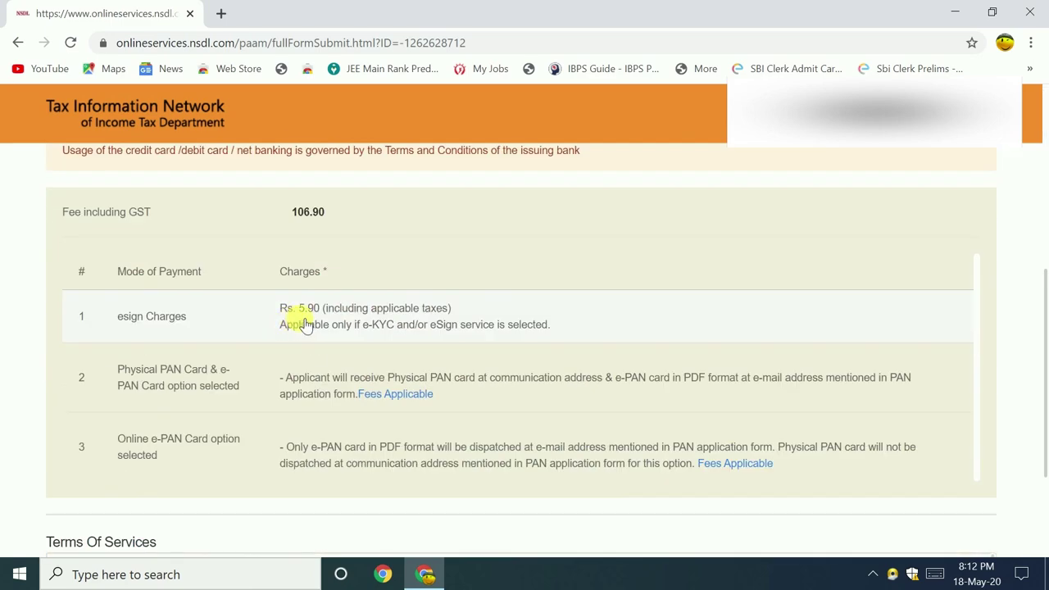
drag(1043, 294, 1035, 197)
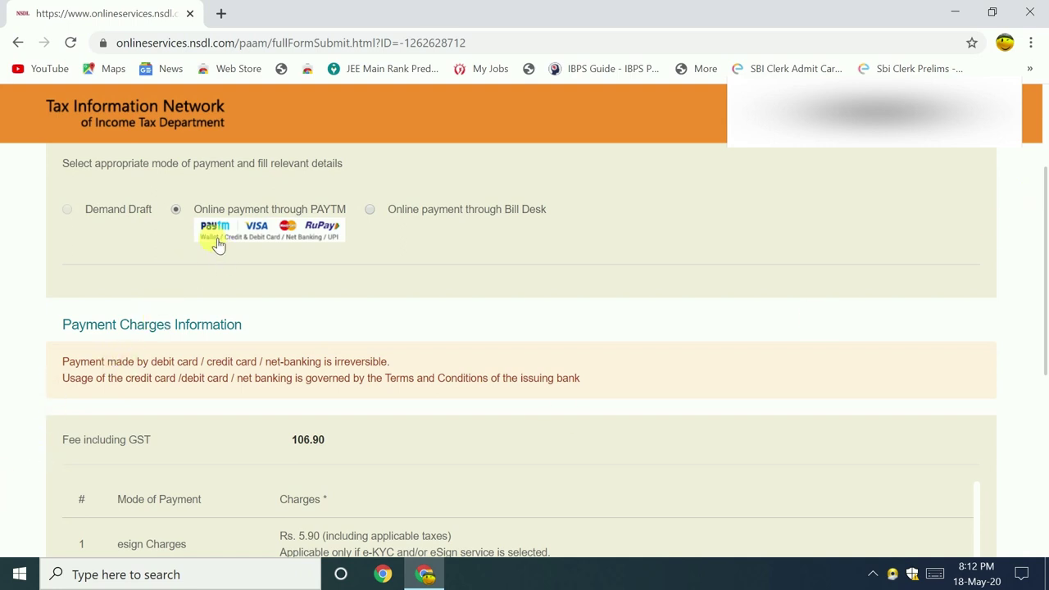
drag(1043, 310, 1035, 437)
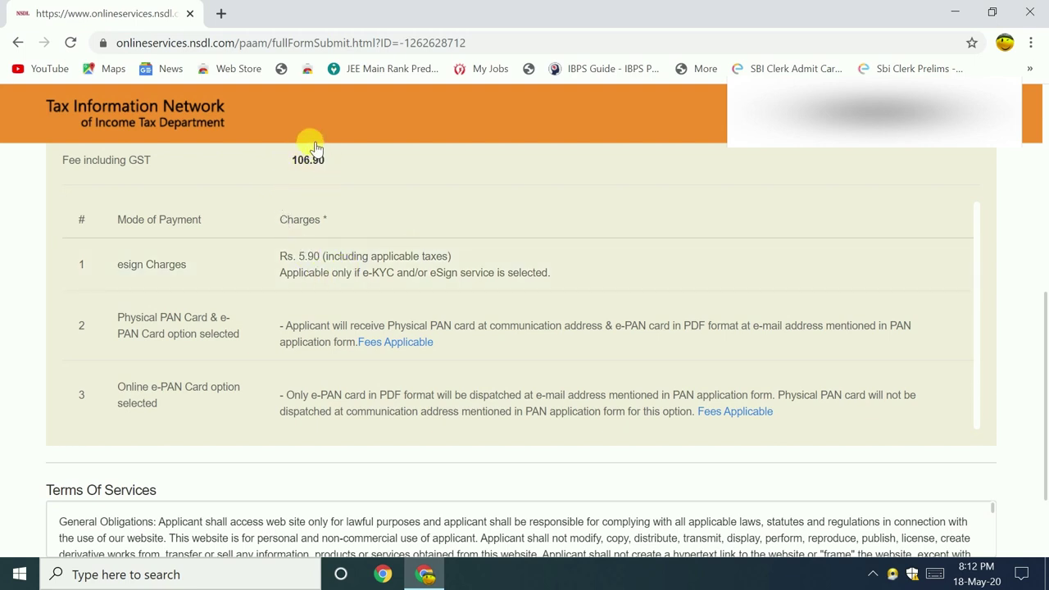
- Review the 106.90 payment charges, accept the terms of service, and proceed to payment
mouse_move(414, 344)
scroll(1045, 499, down, 2)
drag(1045, 500, 1034, 436)
mouse_move(736, 420)
scroll(1045, 395, down, 2)
scroll(1045, 396, down, 2)
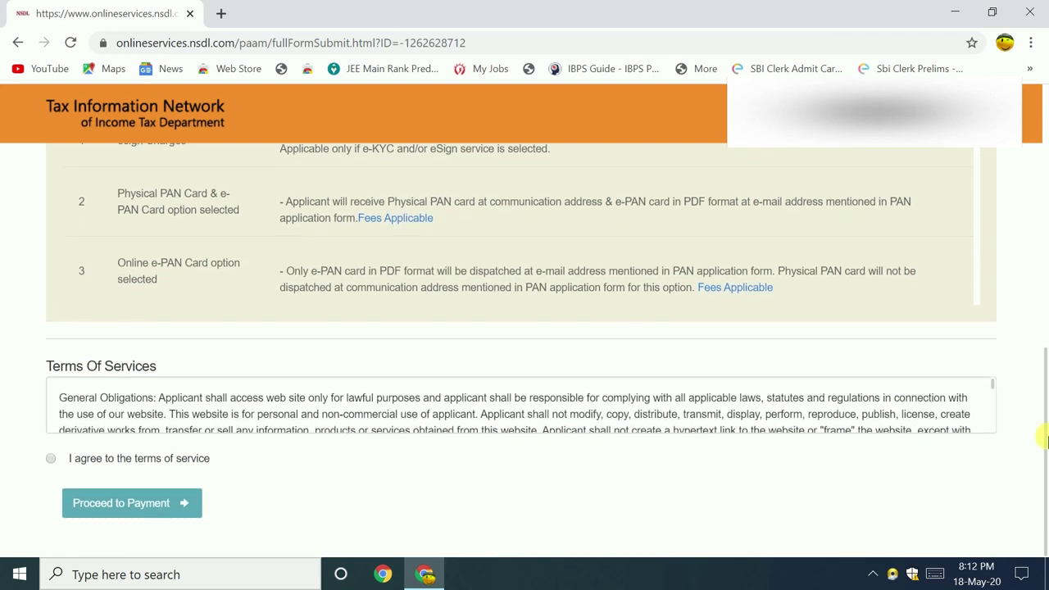
click(51, 459)
click(115, 503)
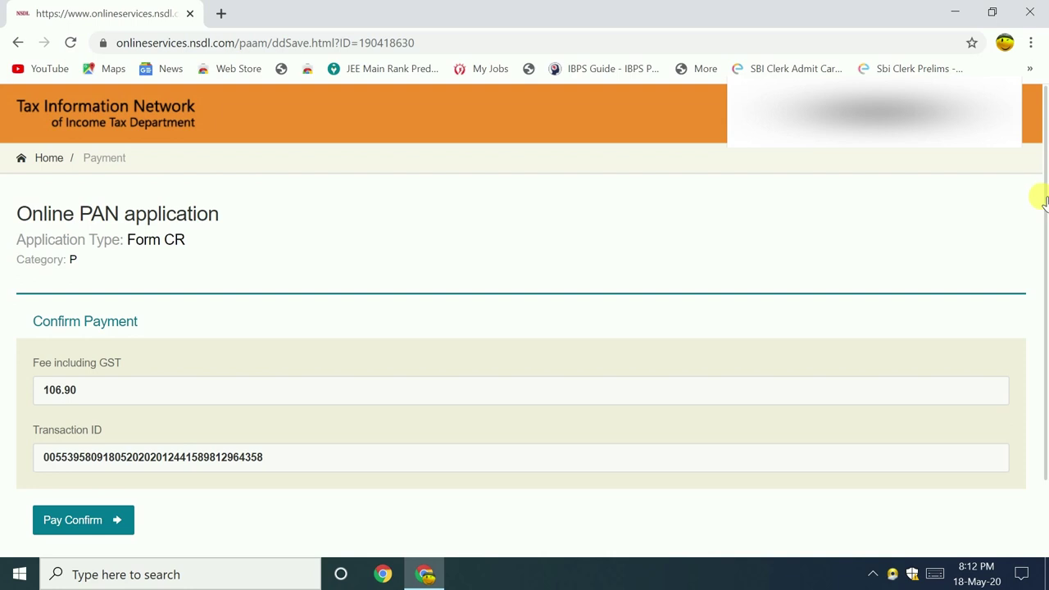
drag(1044, 228, 1038, 305)
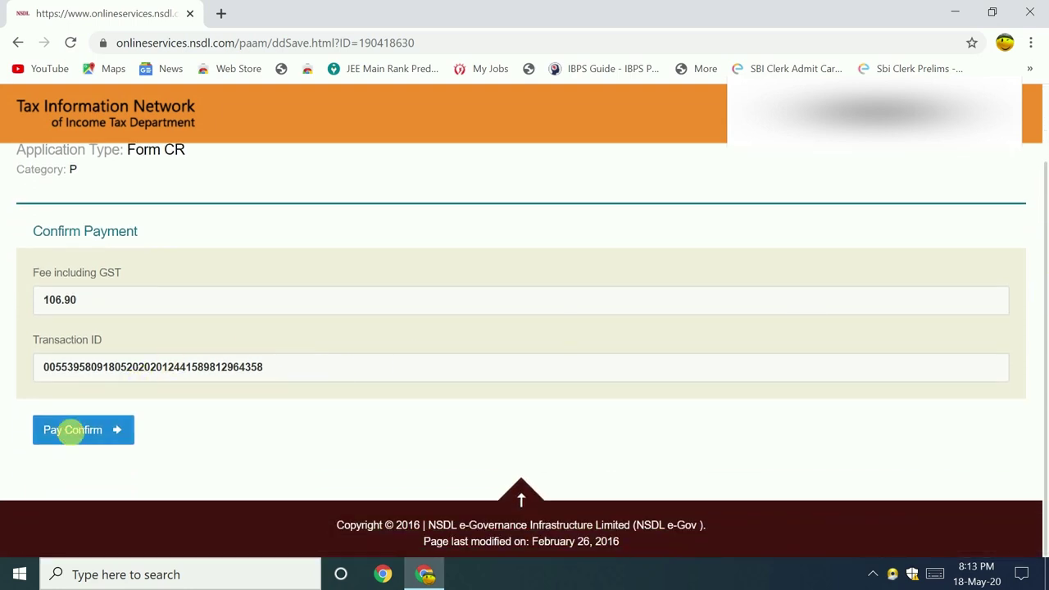
- Confirm the 106.90 payment, pay by debit card on Paytm, and reach the SBI OTP field
click(50, 425)
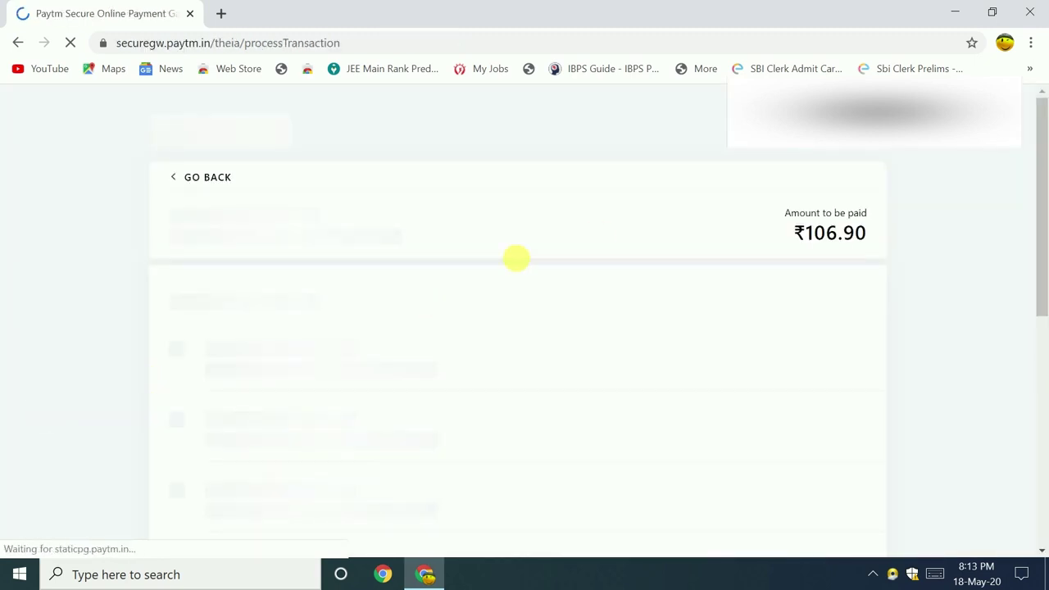
drag(1039, 236, 1043, 318)
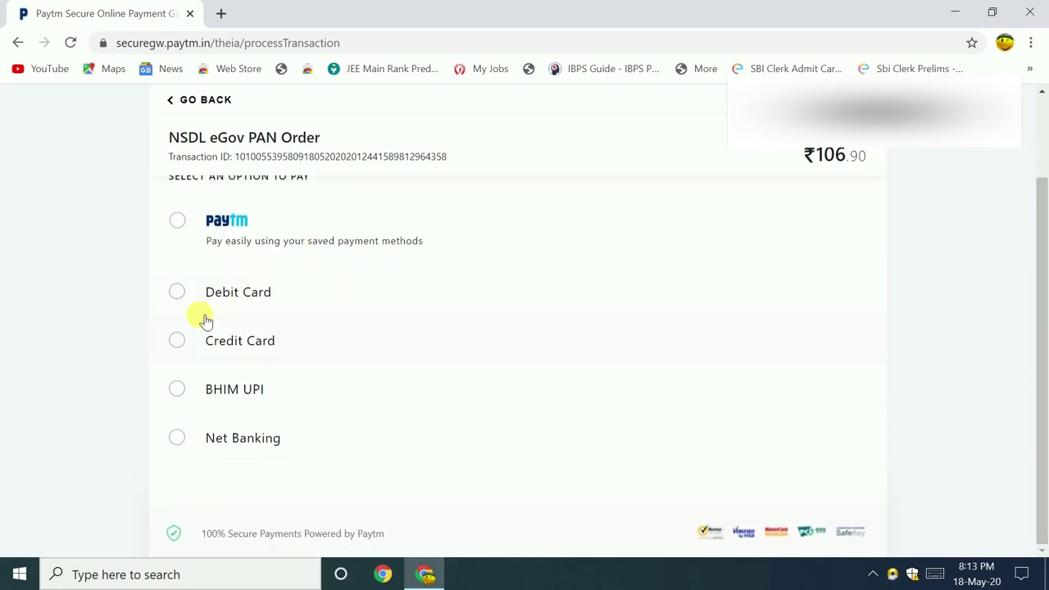
click(183, 293)
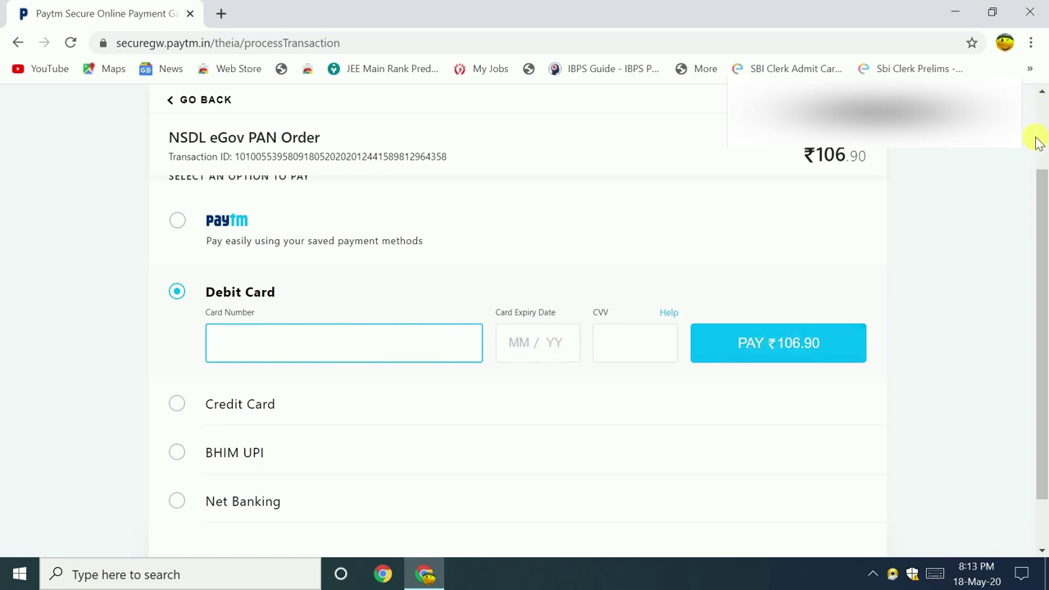
drag(1042, 211, 1042, 257)
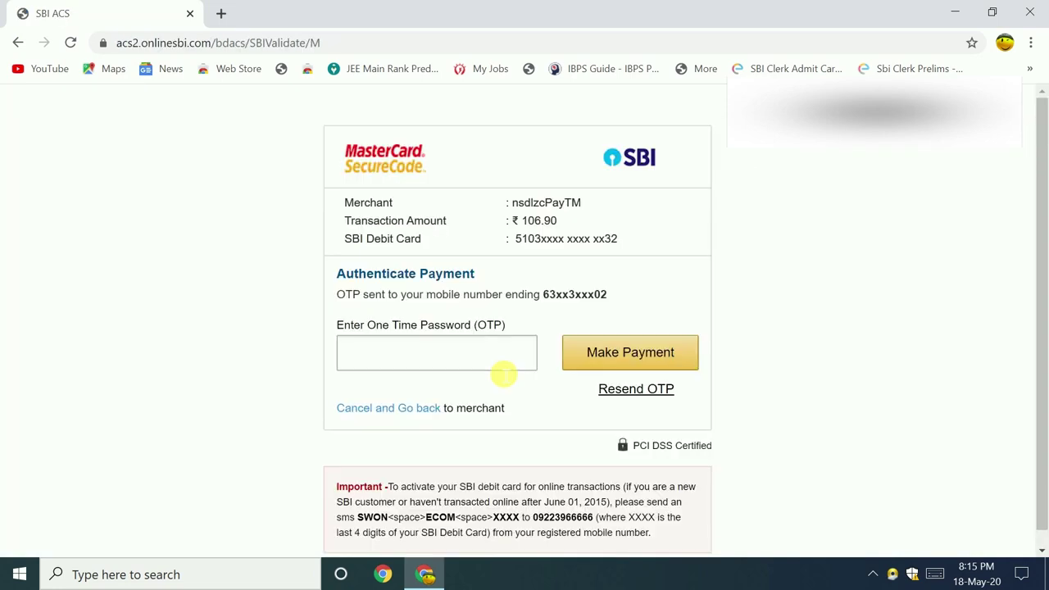
click(494, 358)
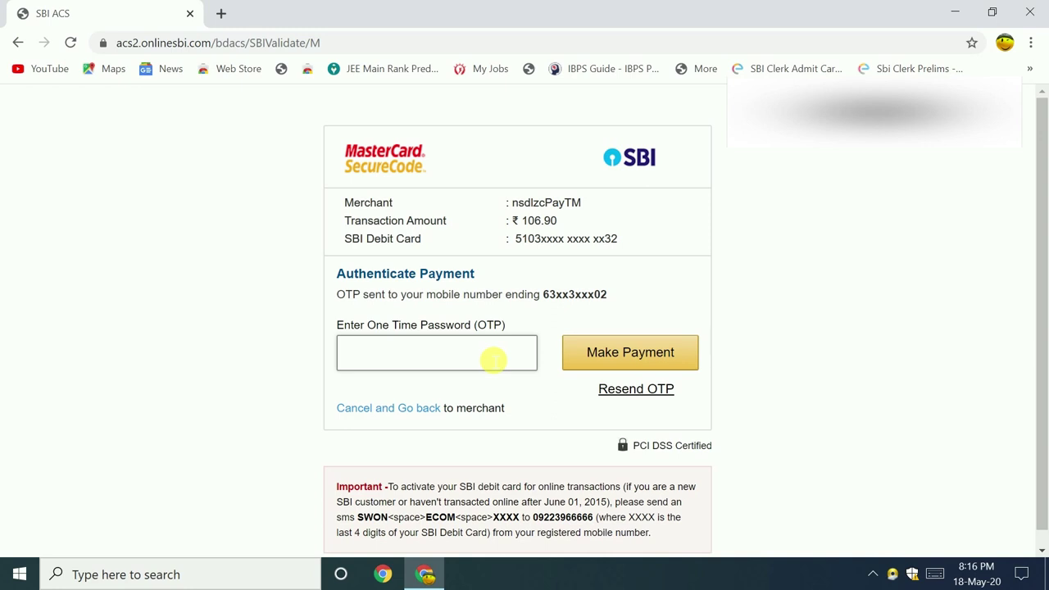
- Submit the OTP to complete the ₹106.90 payment and get the SUCCESS receipt
click(585, 351)
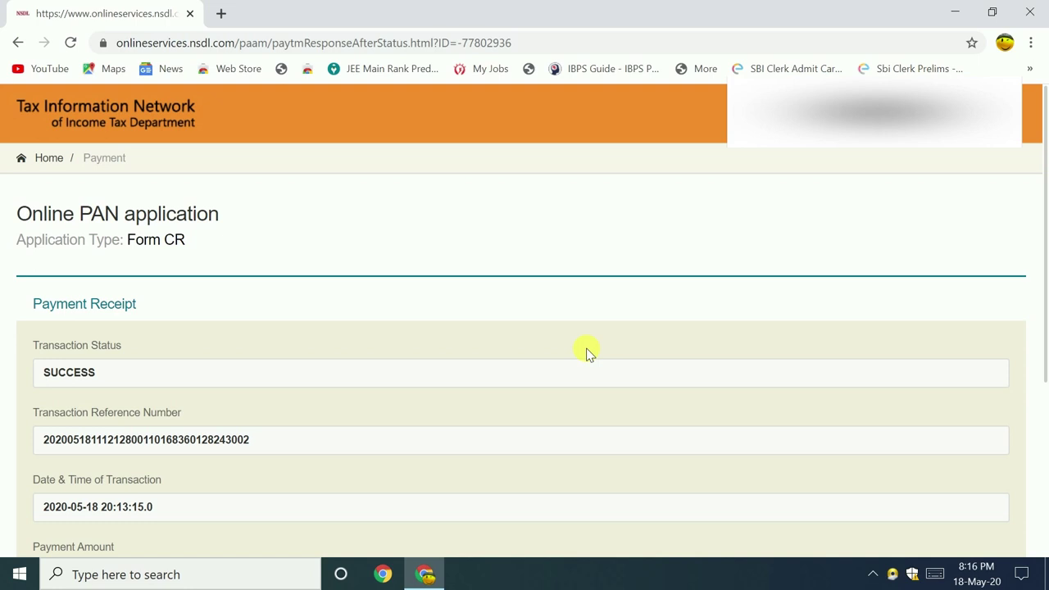
- Continue from the payment receipt, give Aadhaar e-sign consent, and start Aadhaar authentication
scroll(1046, 269, down, 1)
drag(1046, 269, 1046, 381)
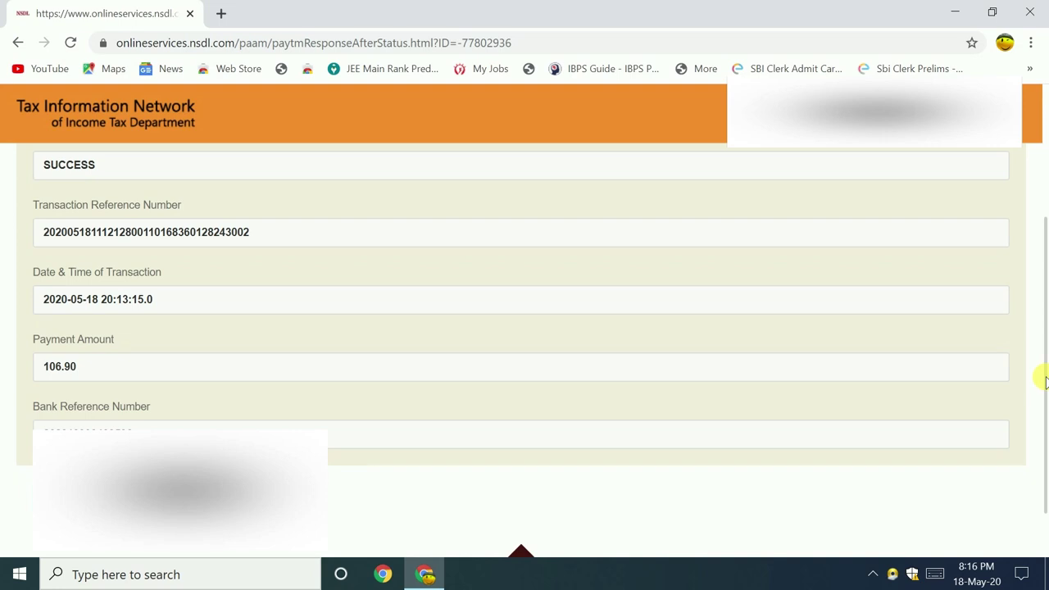
click(72, 497)
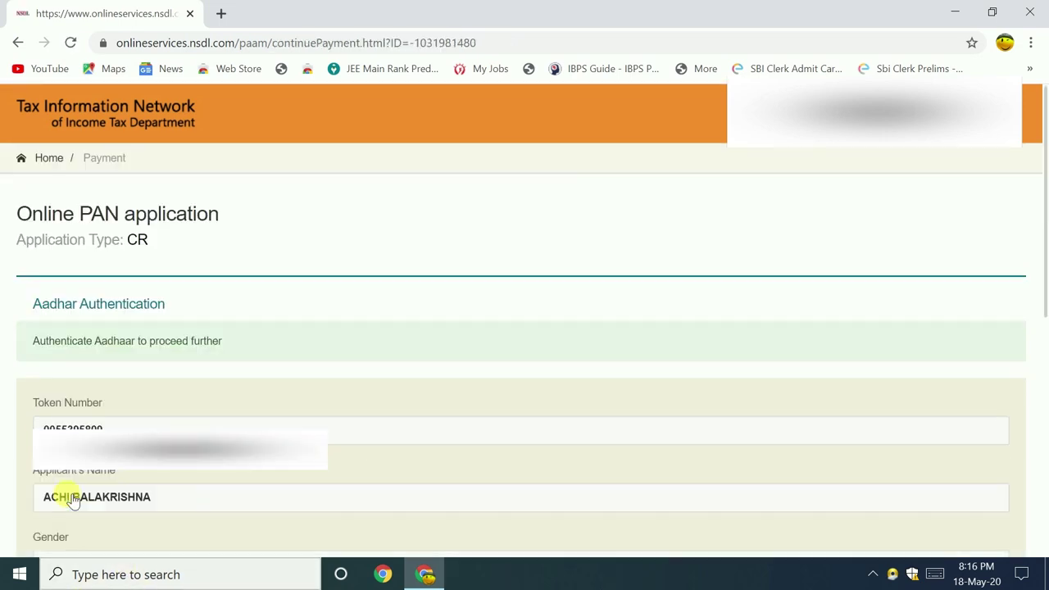
drag(1046, 151, 1046, 253)
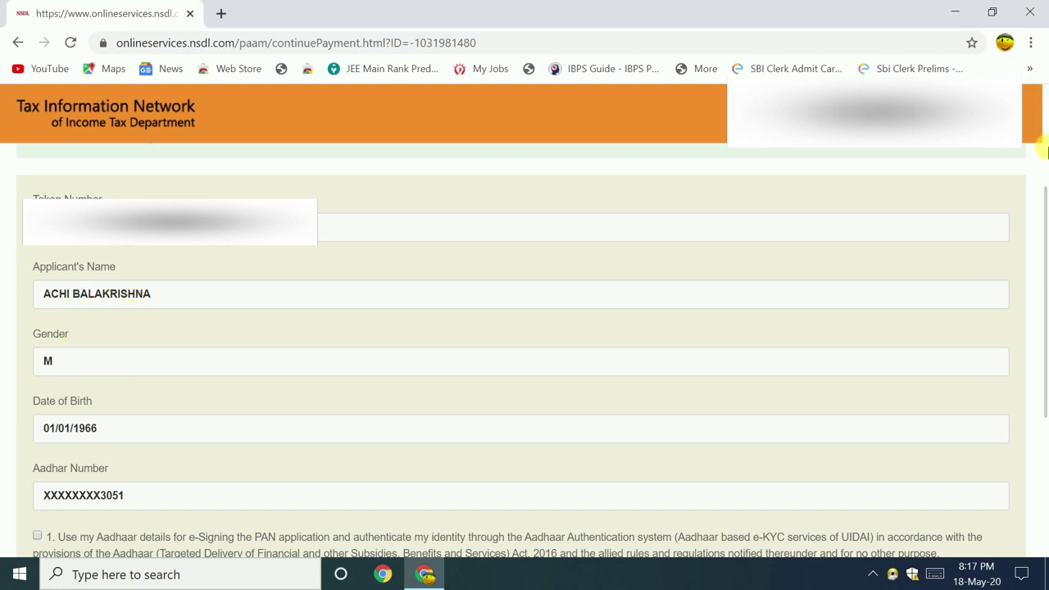
drag(1045, 215, 1046, 258)
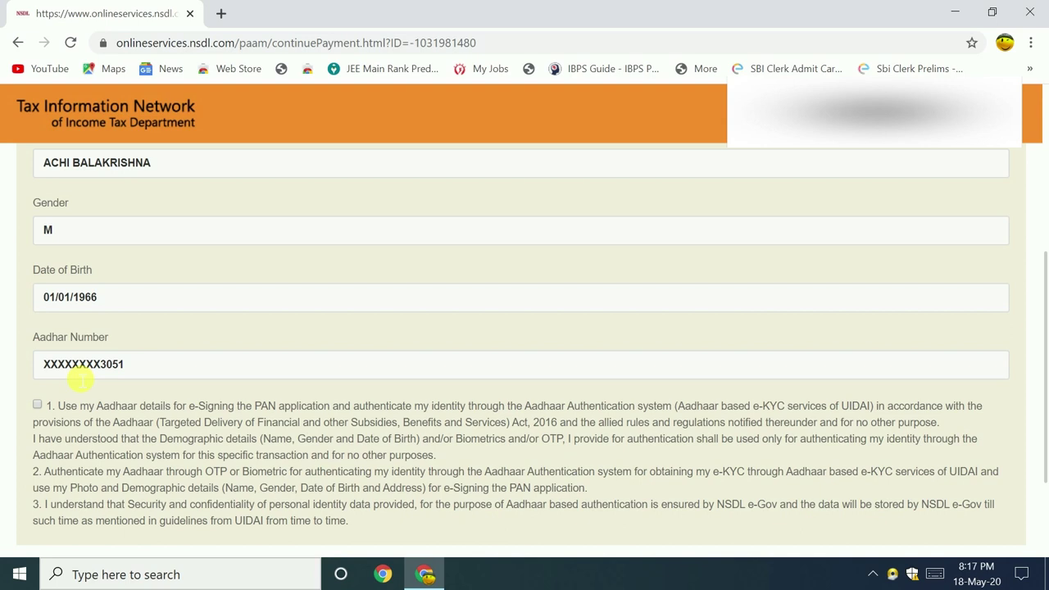
click(37, 405)
scroll(1043, 314, down, 2)
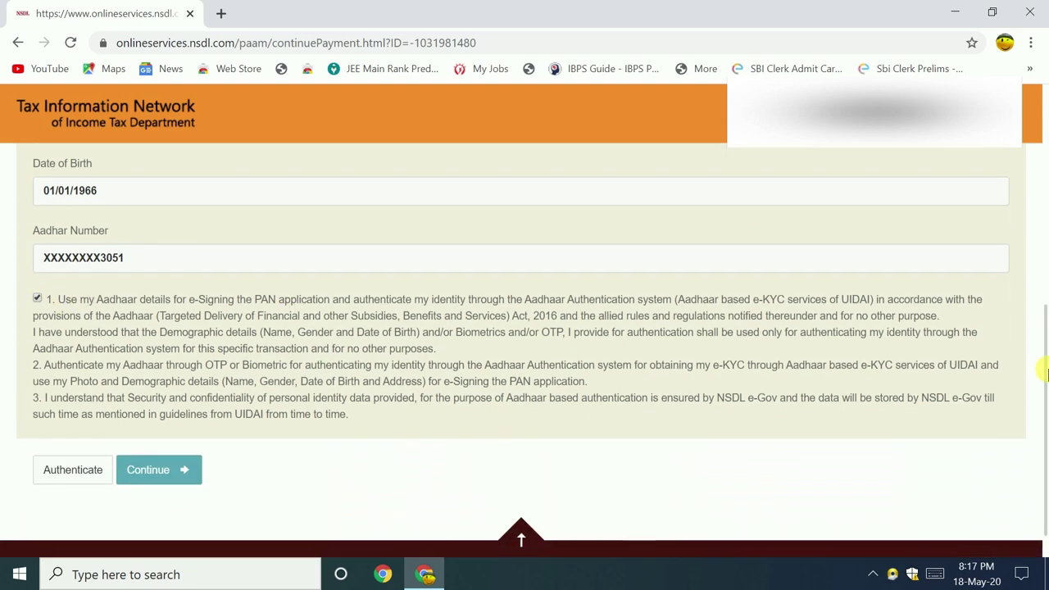
click(74, 472)
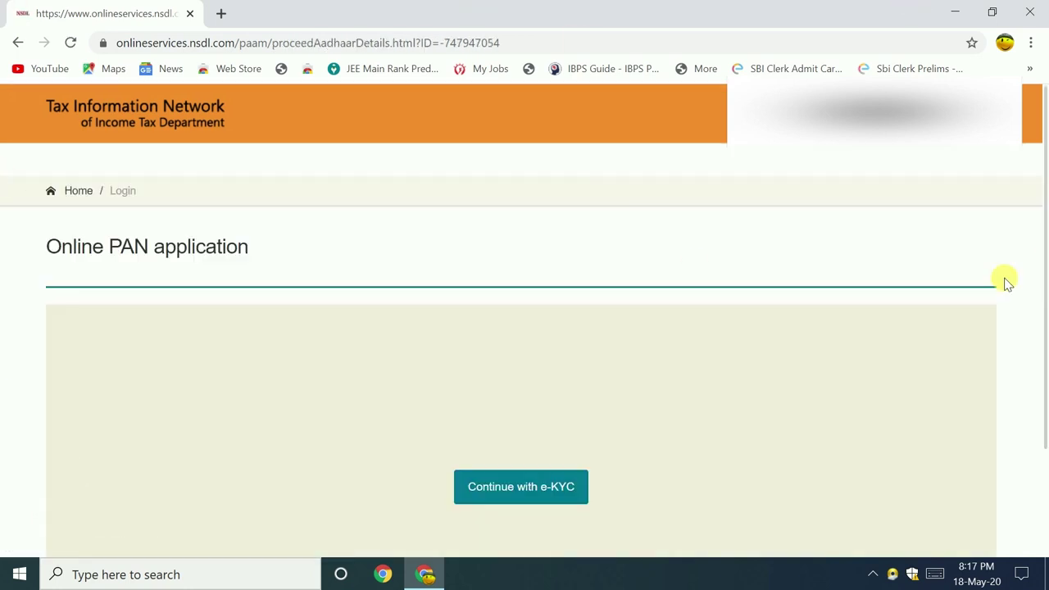
- Continue with e-KYC and submit the Aadhaar OTP for verification
drag(1043, 281, 1042, 387)
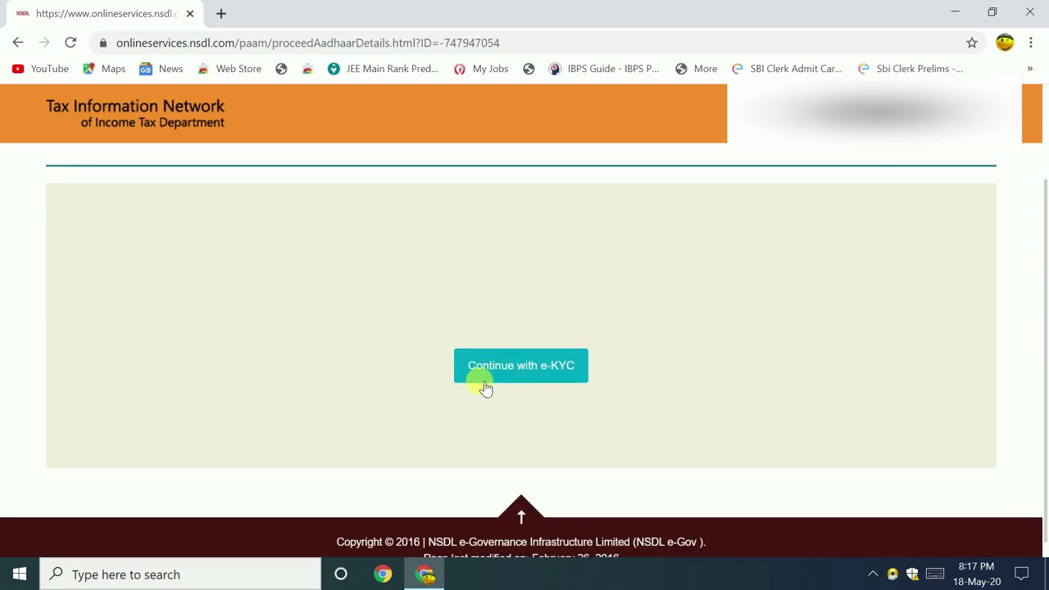
click(527, 373)
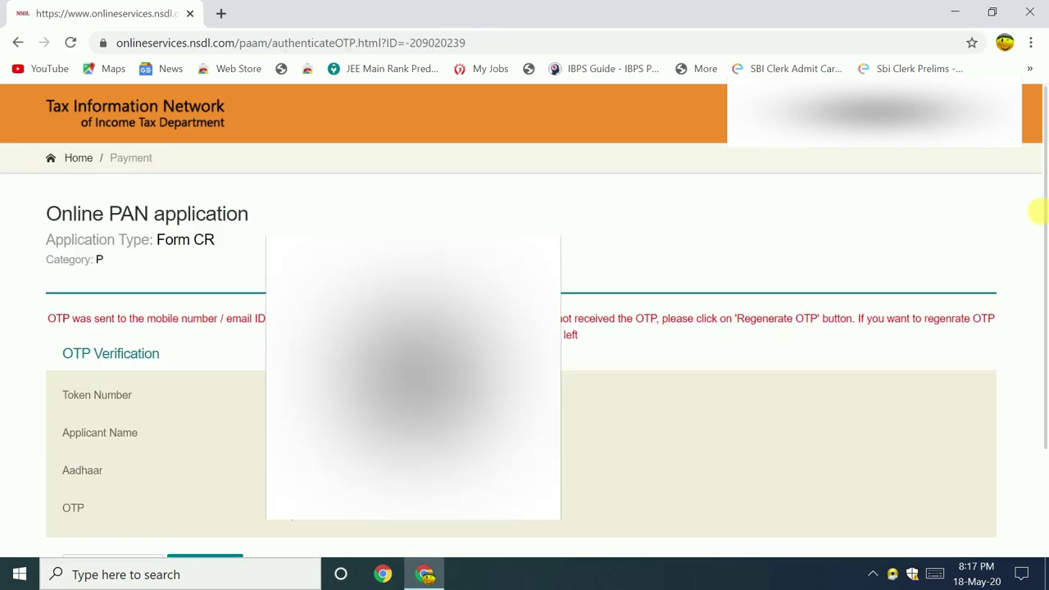
drag(1041, 222, 1046, 307)
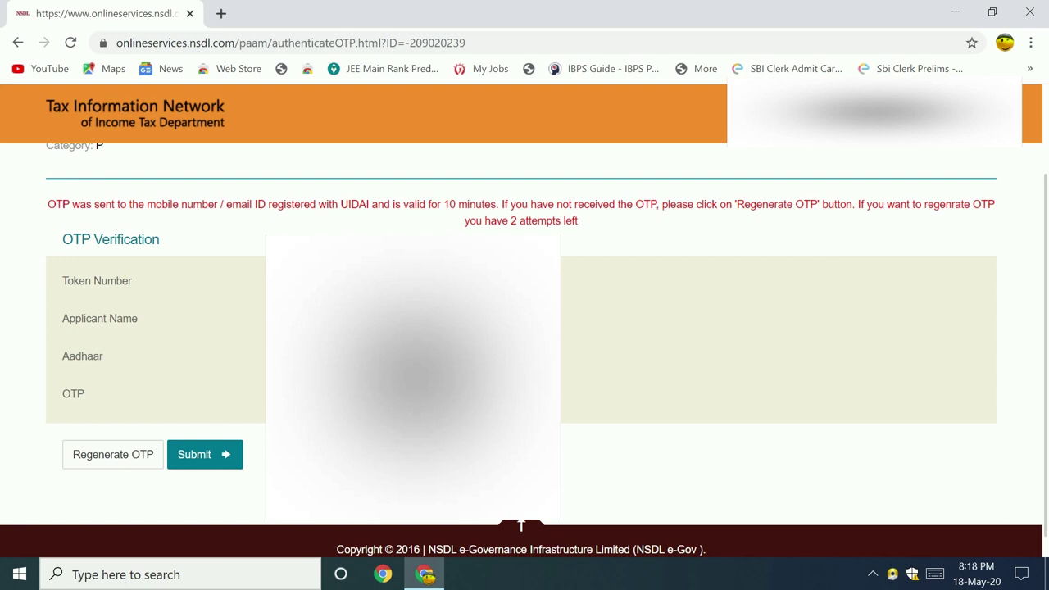
click(195, 462)
click(196, 462)
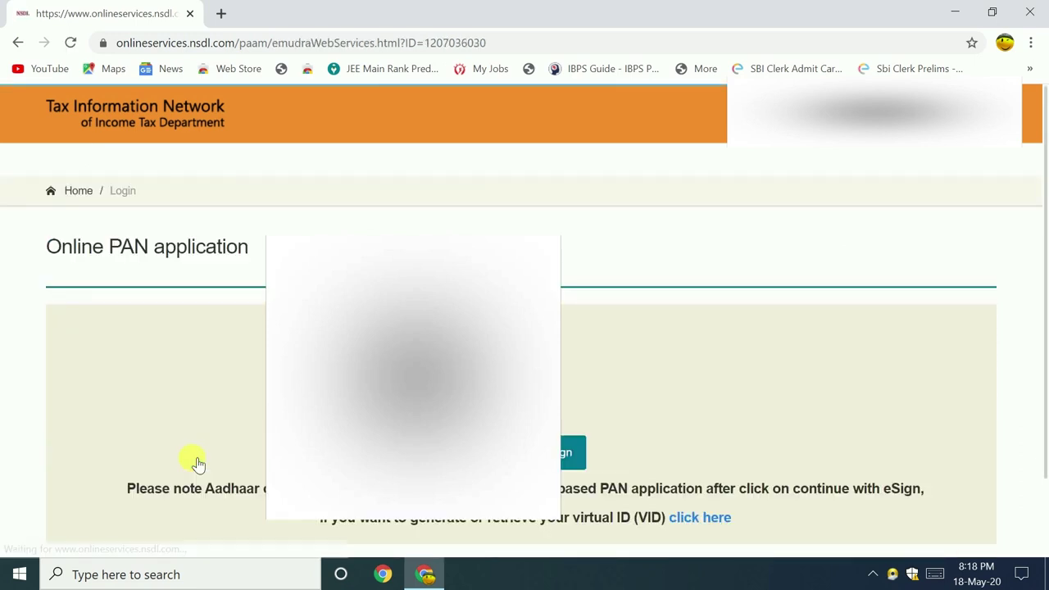
- Continue to the NSDL eSign service and place the cursor in the VID/Aadhaar field
drag(1045, 276, 1041, 361)
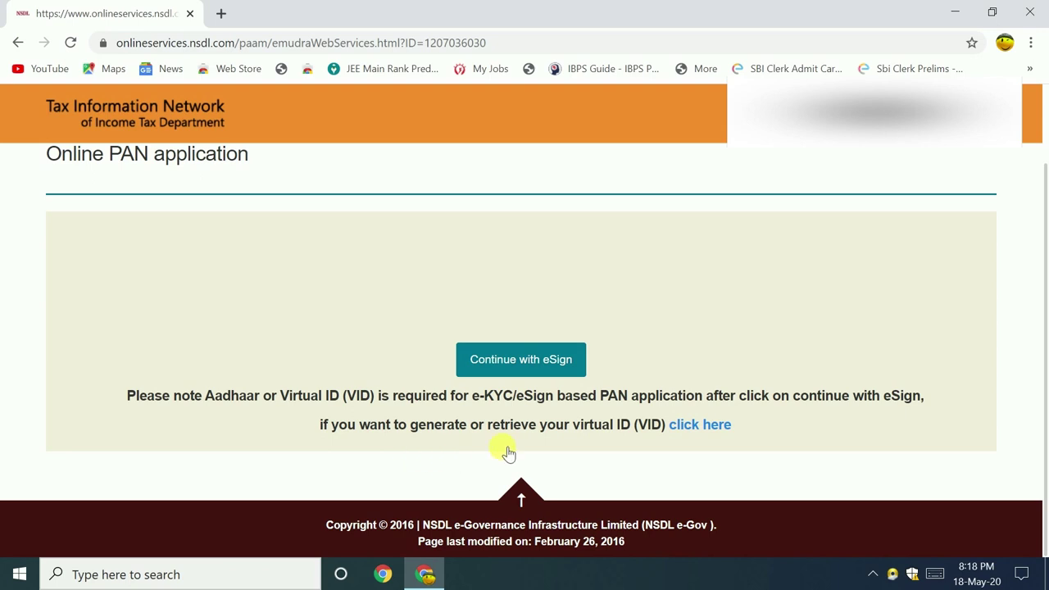
click(527, 363)
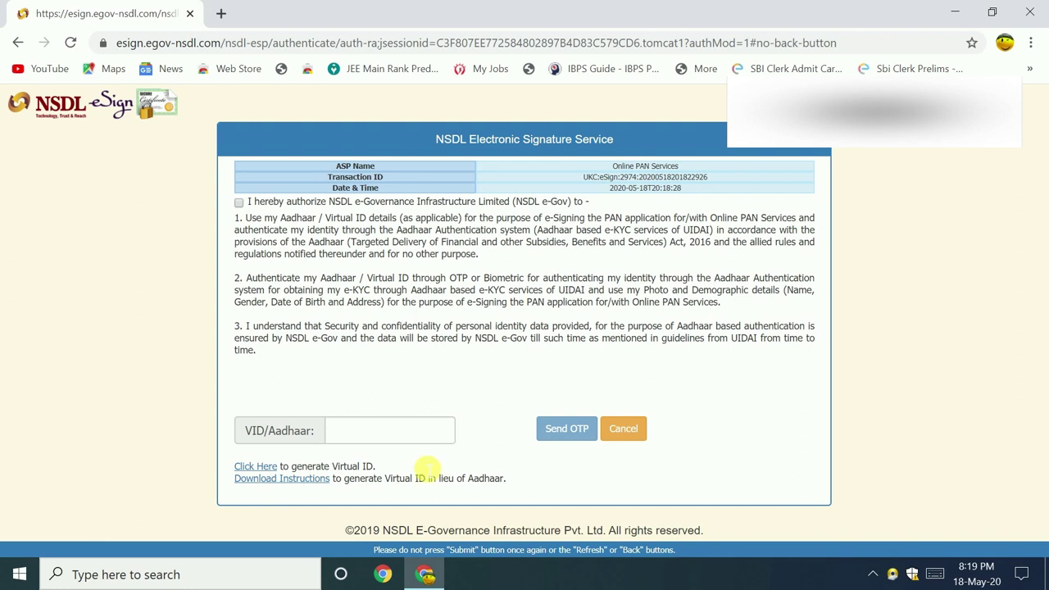
click(397, 440)
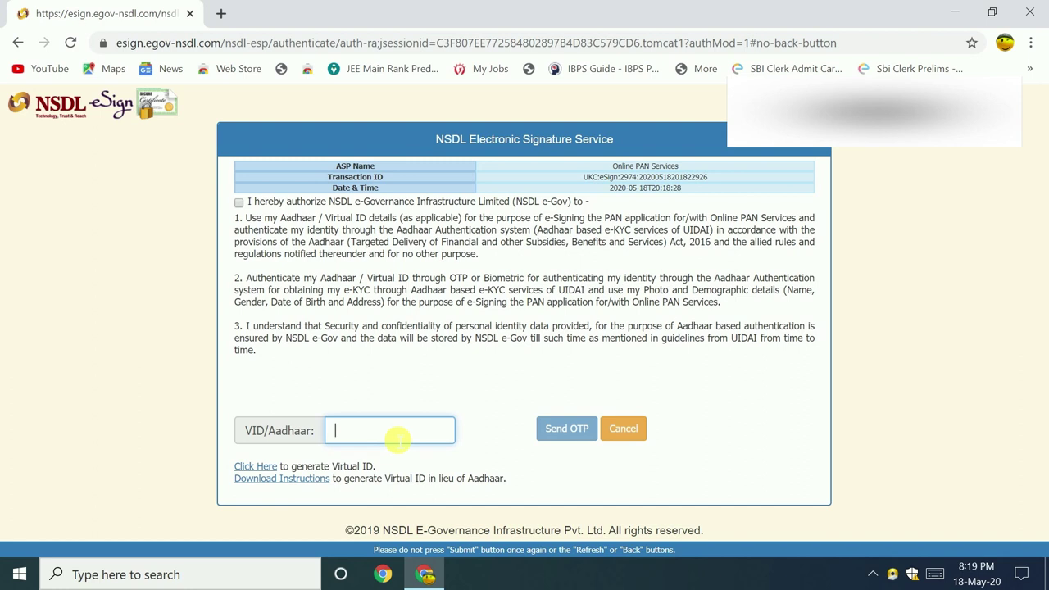